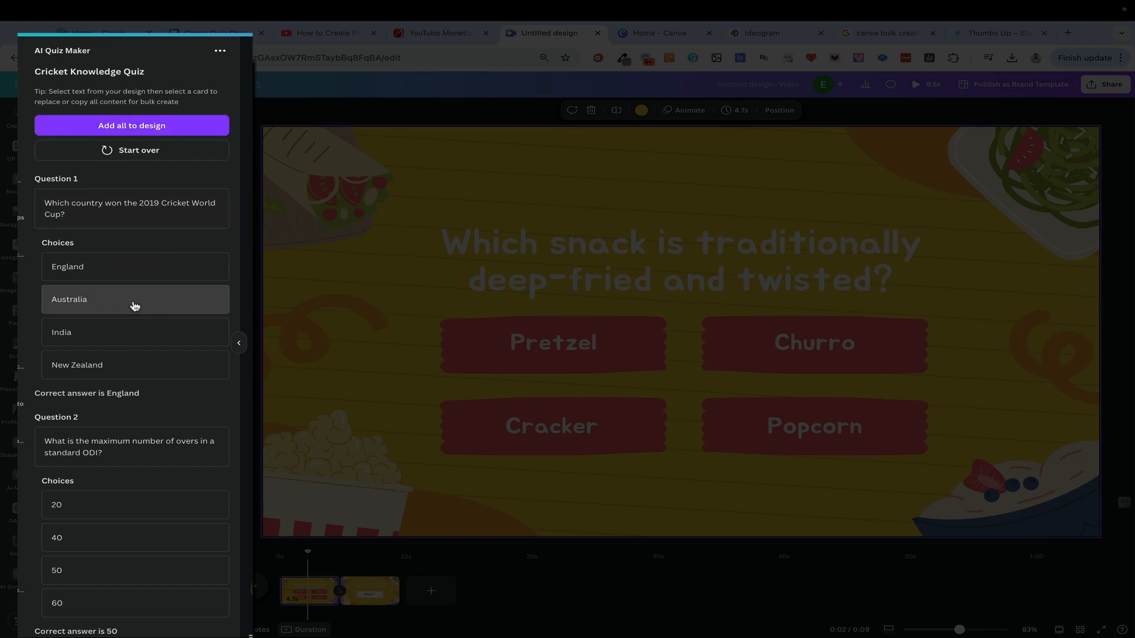
Add a blank third page and insert the complete Cricket Knowledge Quiz on it as a table
{"action": "scroll", "coordinate": [135, 306], "scroll_direction": "down", "scroll_amount": 2}
{"action": "scroll", "coordinate": [135, 306], "scroll_direction": "up", "scroll_amount": 2}
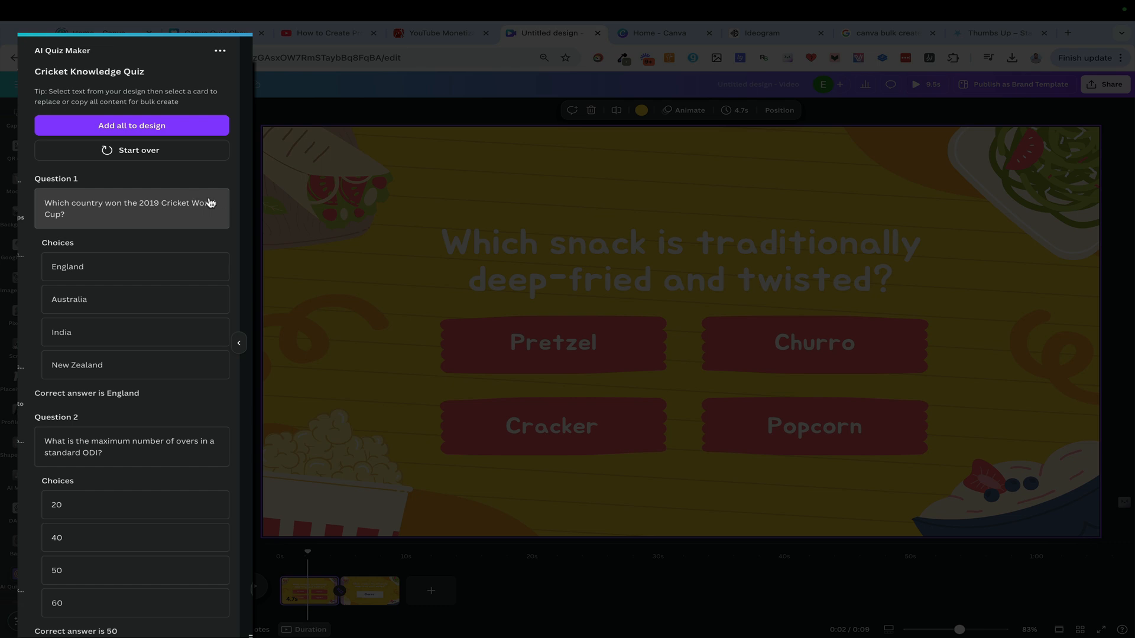
{"action": "left_click", "coordinate": [431, 590]}
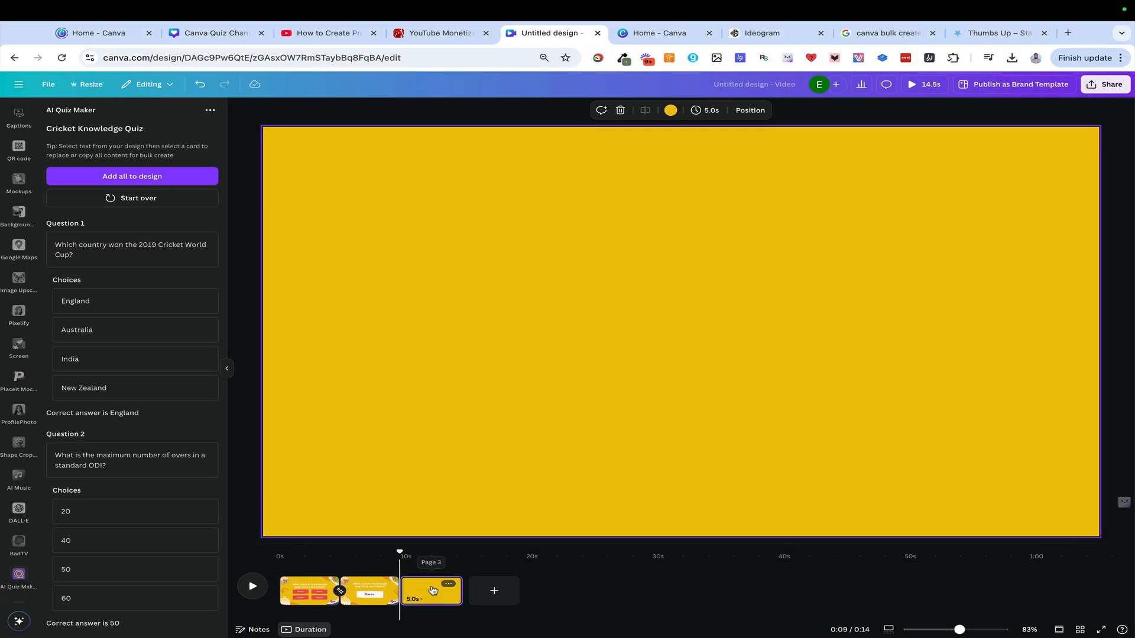
{"action": "left_click", "coordinate": [118, 176]}
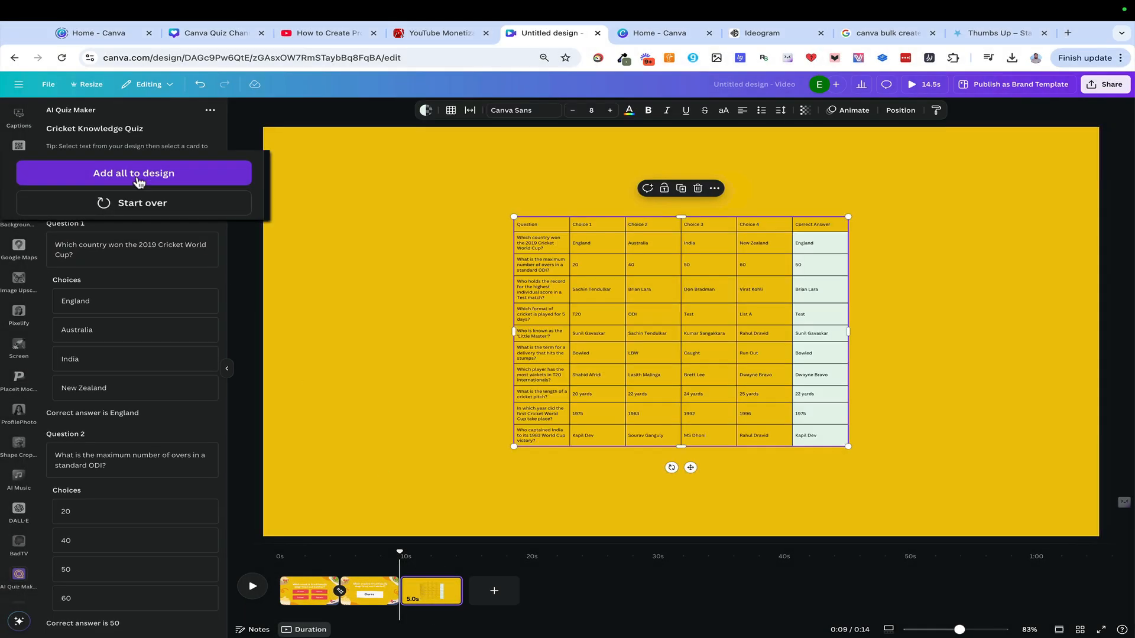
Enlarge the quiz table on the third page
{"action": "left_click_drag", "start_coordinate": [514, 218], "coordinate": [344, 172]}
{"action": "left_click_drag", "start_coordinate": [479, 232], "coordinate": [531, 256]}
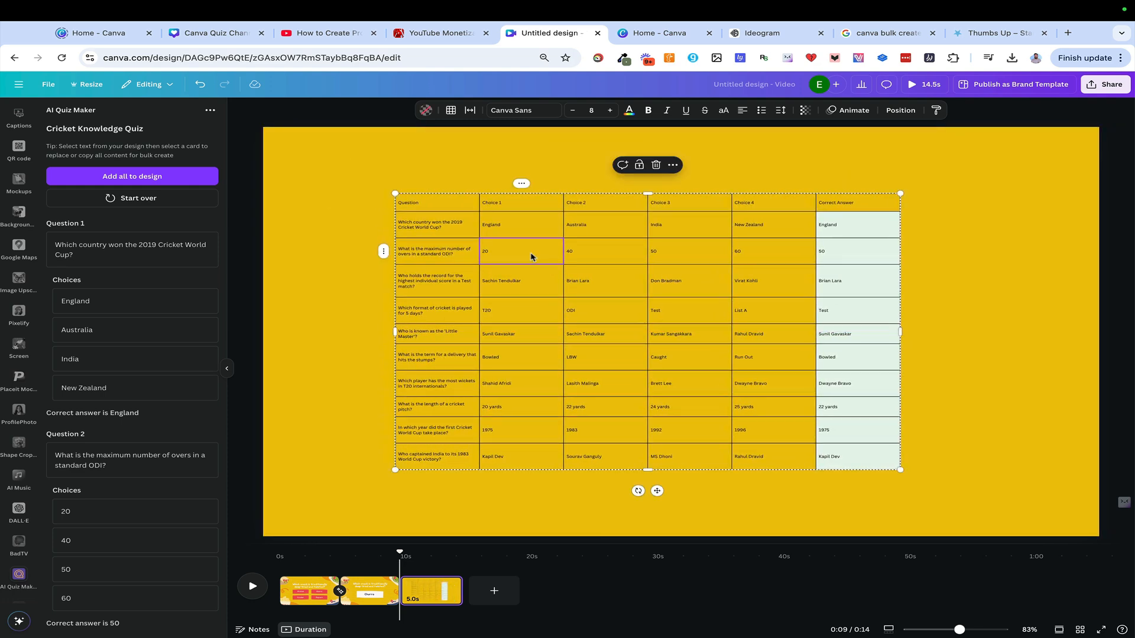
{"action": "key", "text": "Escape"}
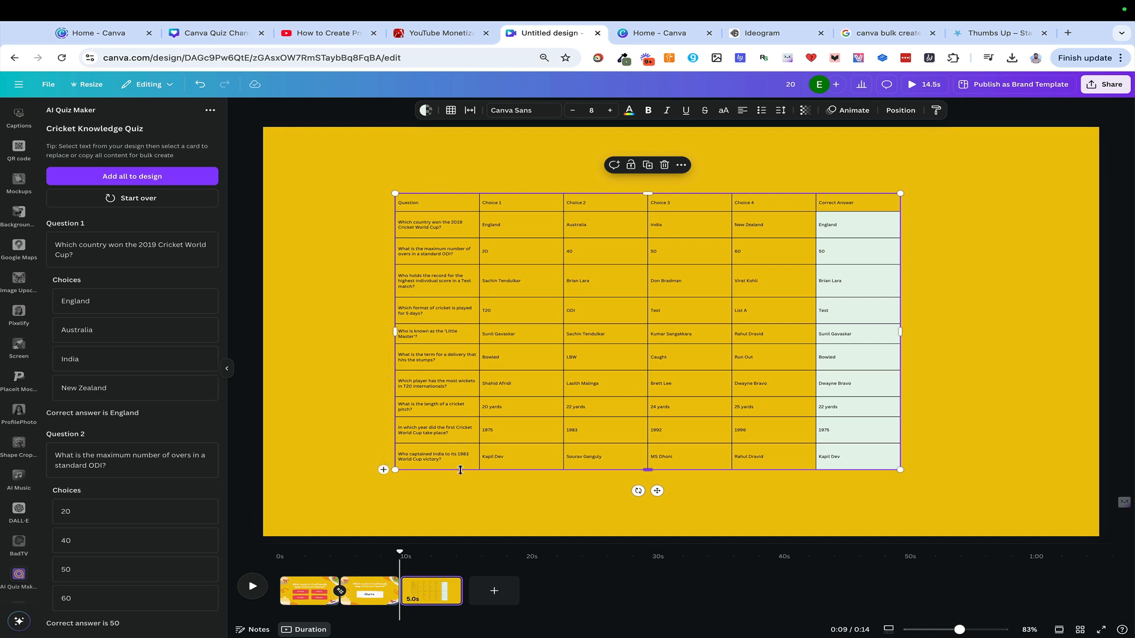
{"action": "key", "text": "Escape"}
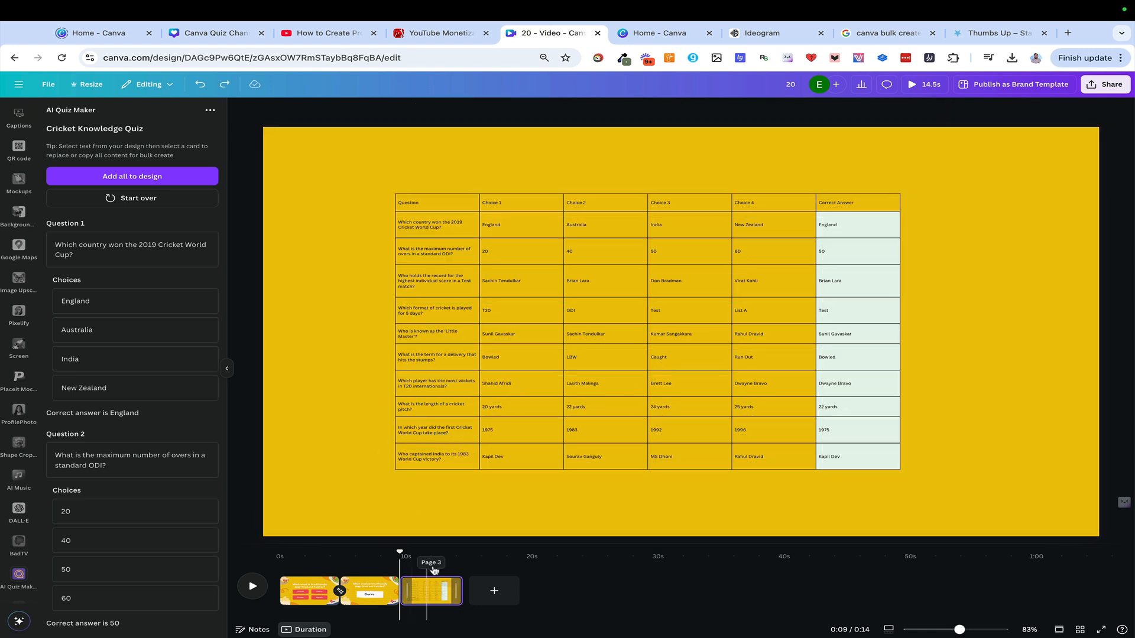
{"action": "left_click", "coordinate": [437, 594]}
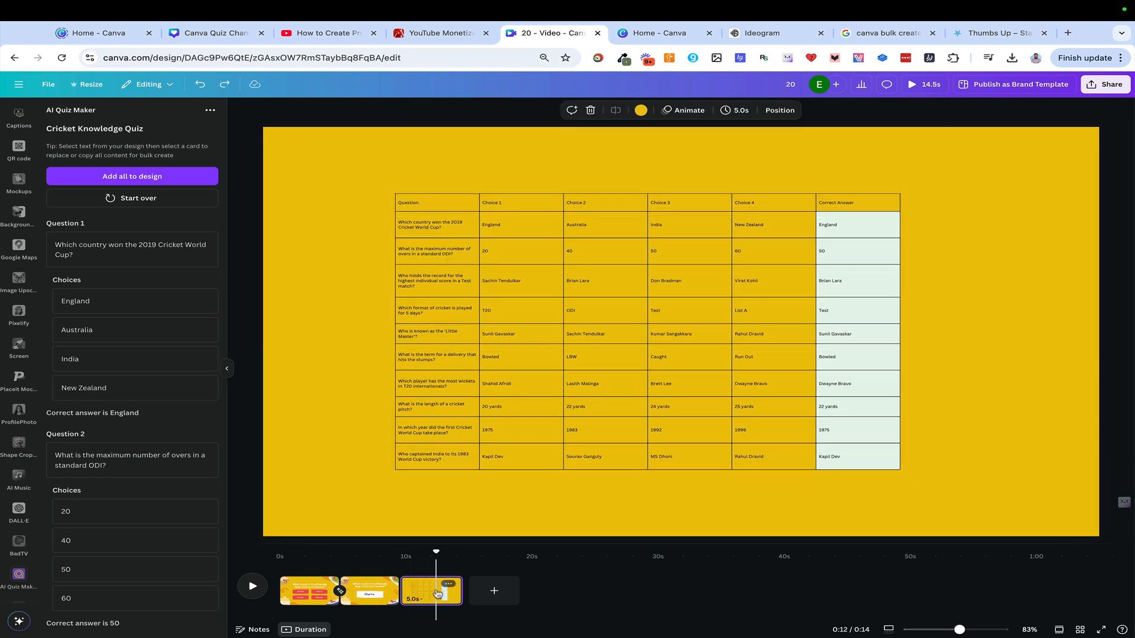
Return to the first page, search the apps for "bulk create" and open Bulk create
{"action": "left_click", "coordinate": [299, 594]}
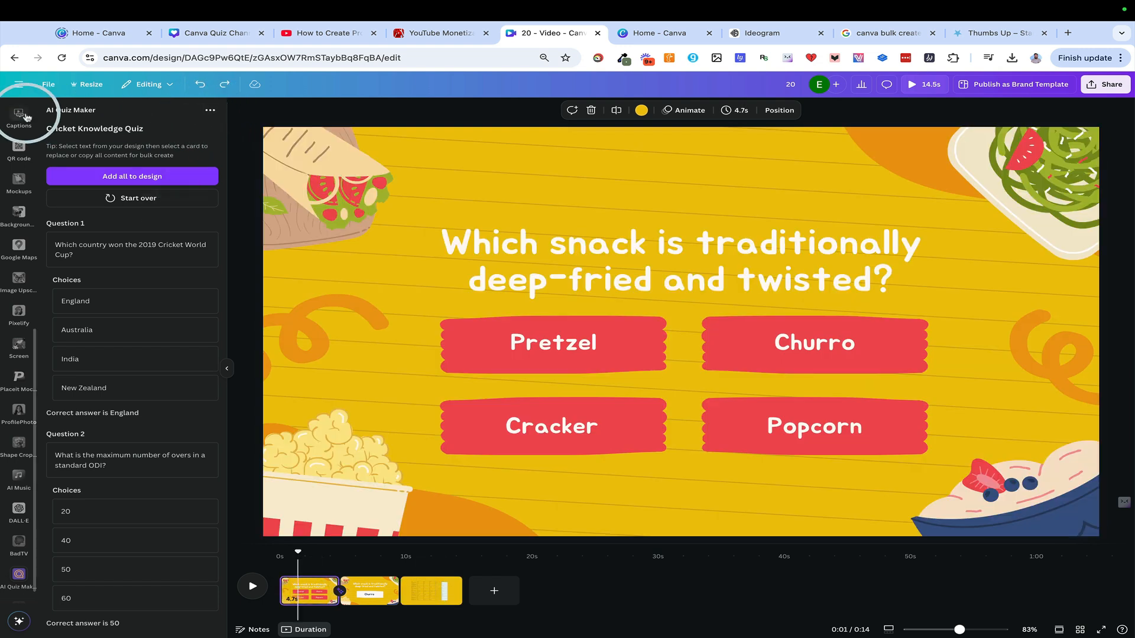
{"action": "scroll", "coordinate": [20, 296], "scroll_direction": "up", "scroll_amount": 5}
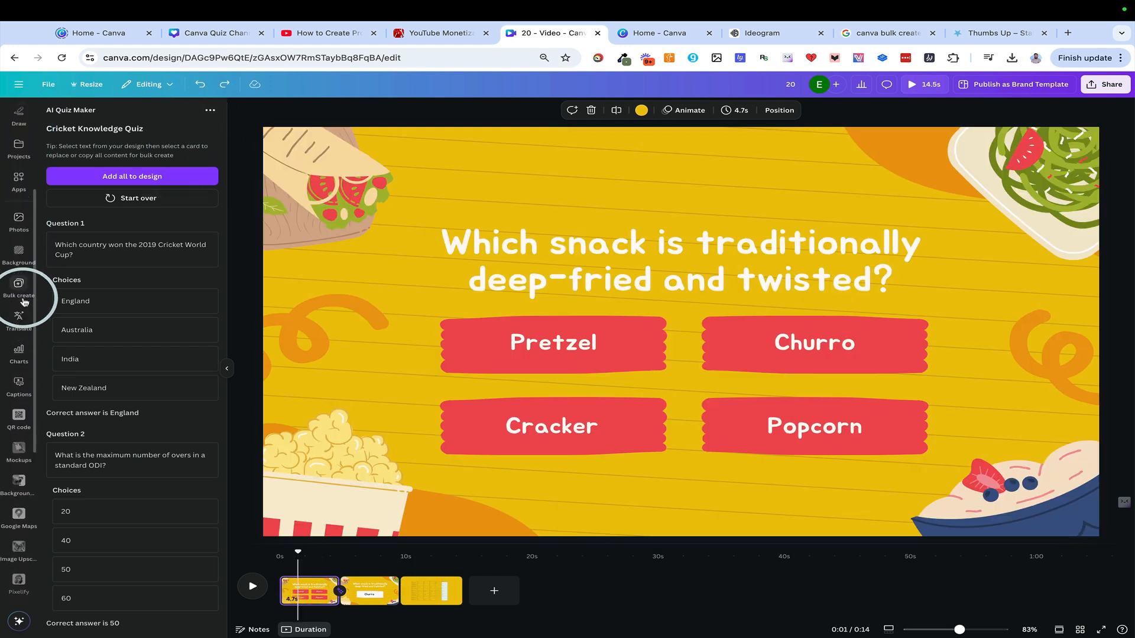
{"action": "left_click", "coordinate": [19, 216]}
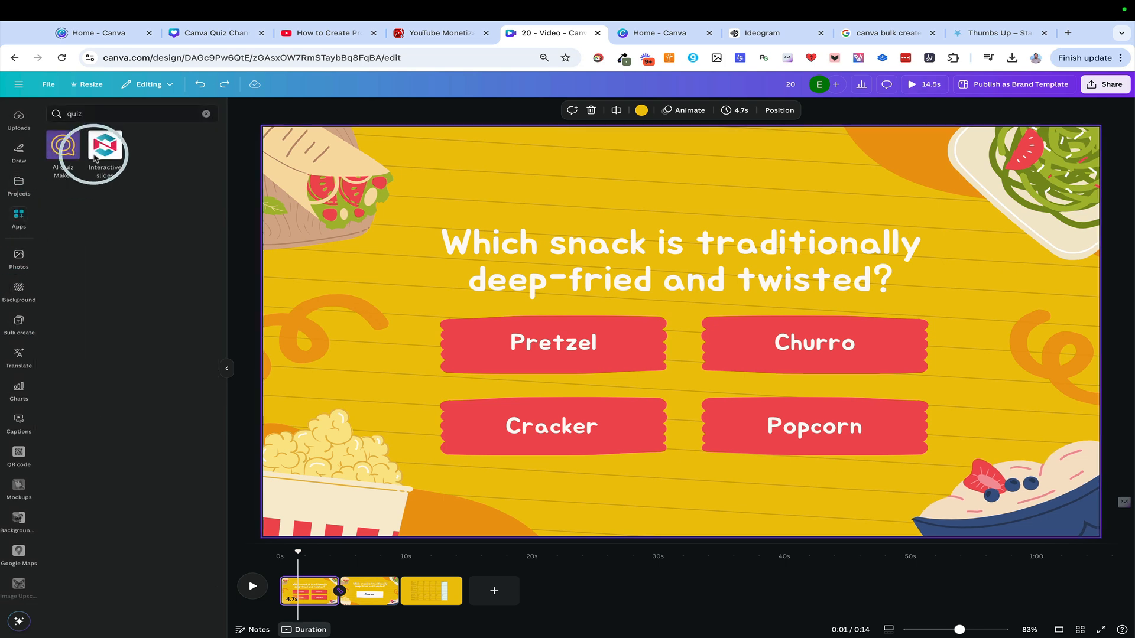
{"action": "left_click", "coordinate": [103, 109]}
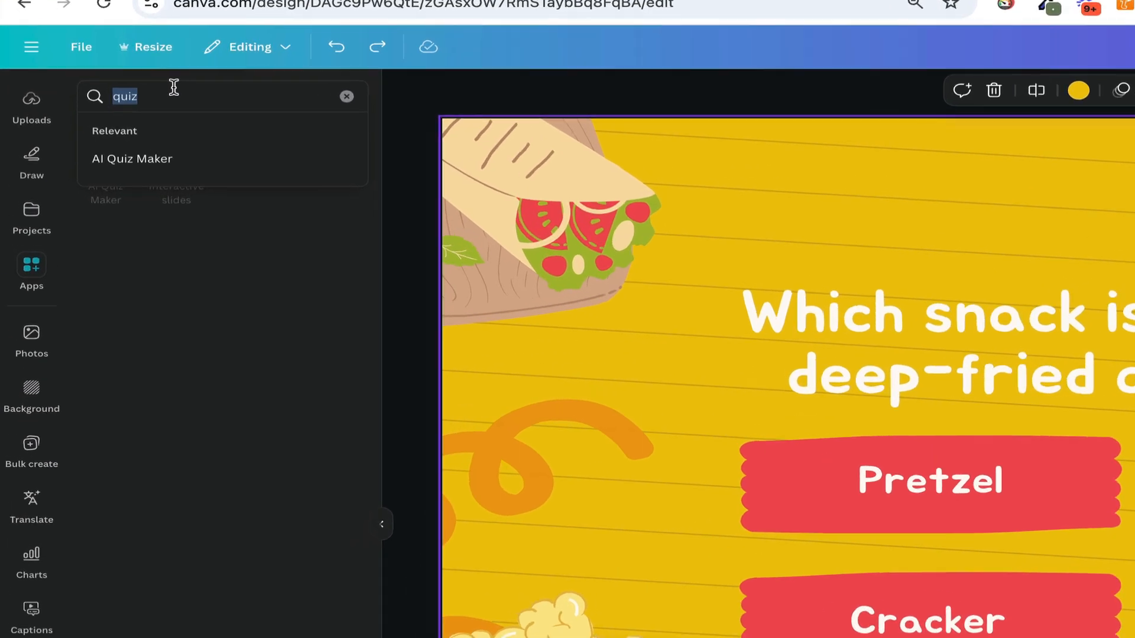
{"action": "type", "text": "bulk create"}
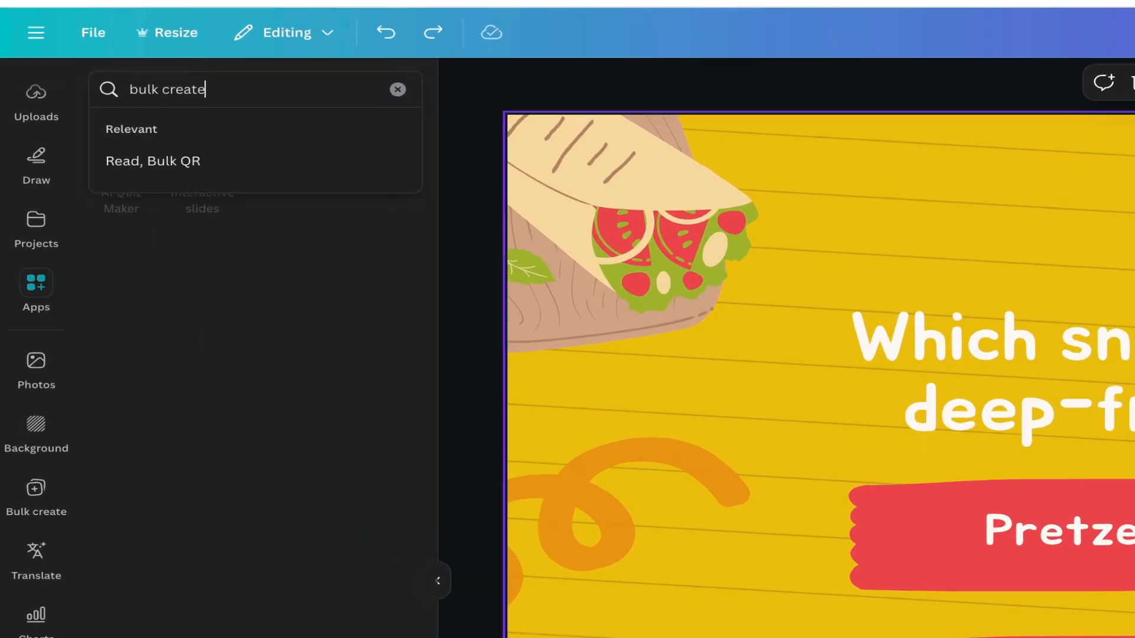
{"action": "key", "text": "Return"}
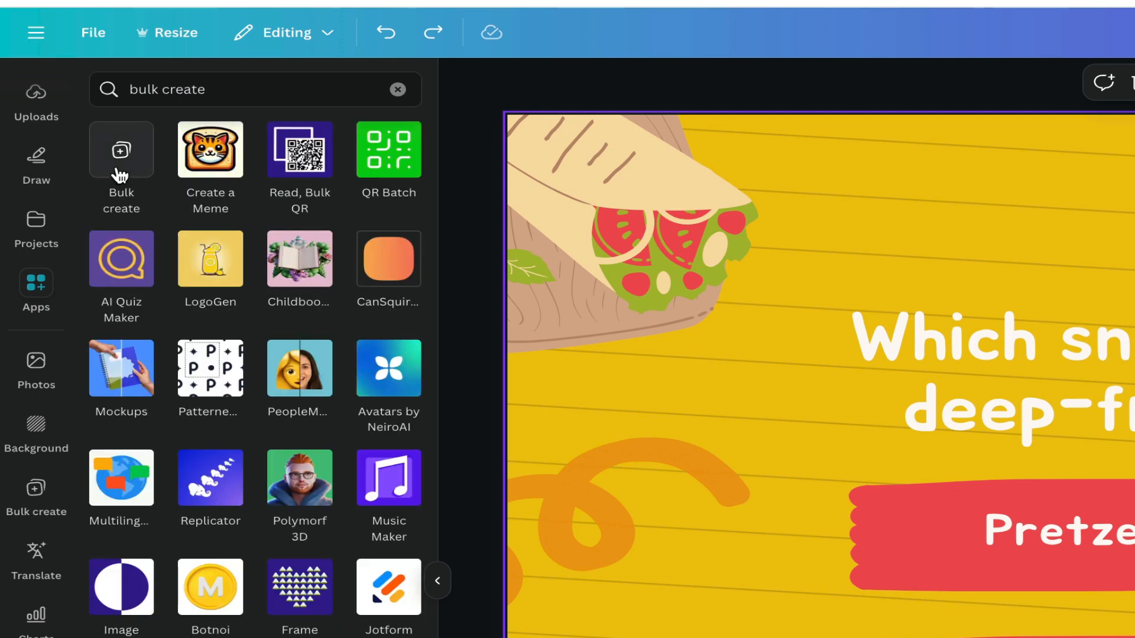
{"action": "left_click", "coordinate": [120, 174]}
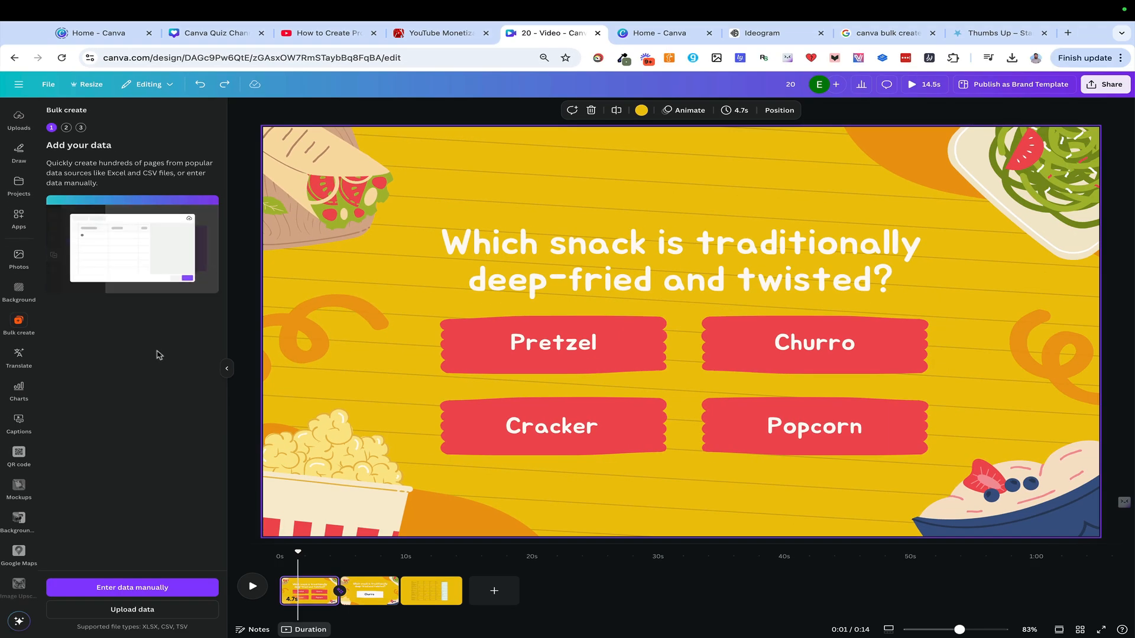
Enter the bulk data manually by pasting the copied quiz table over the sample data, and confirm it
{"action": "left_click", "coordinate": [155, 588]}
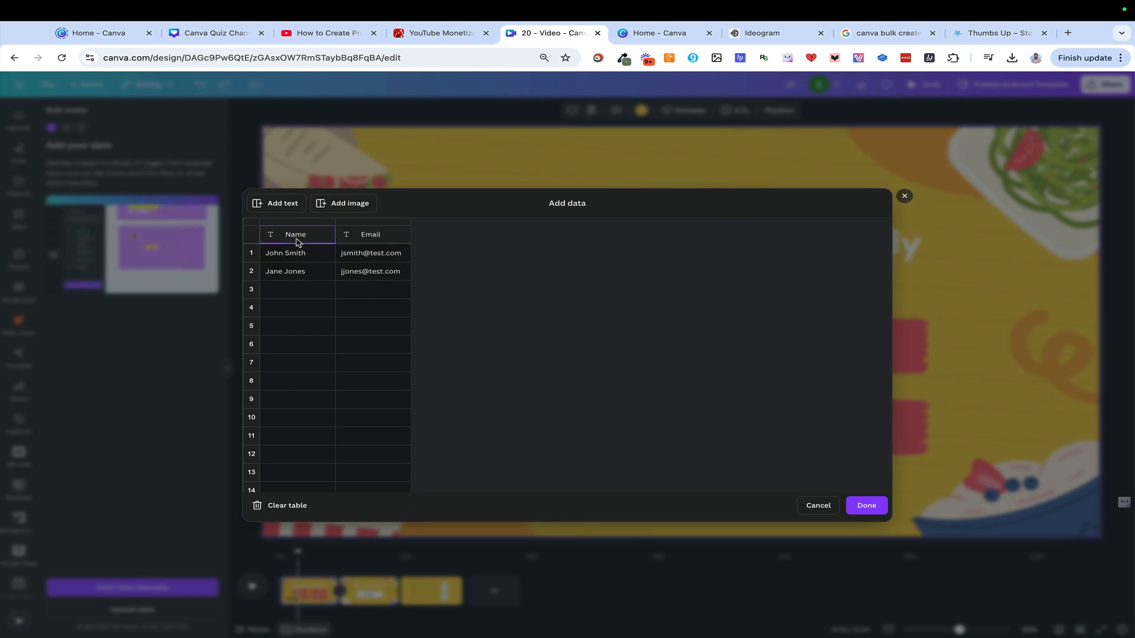
{"action": "key", "text": "ctrl+v"}
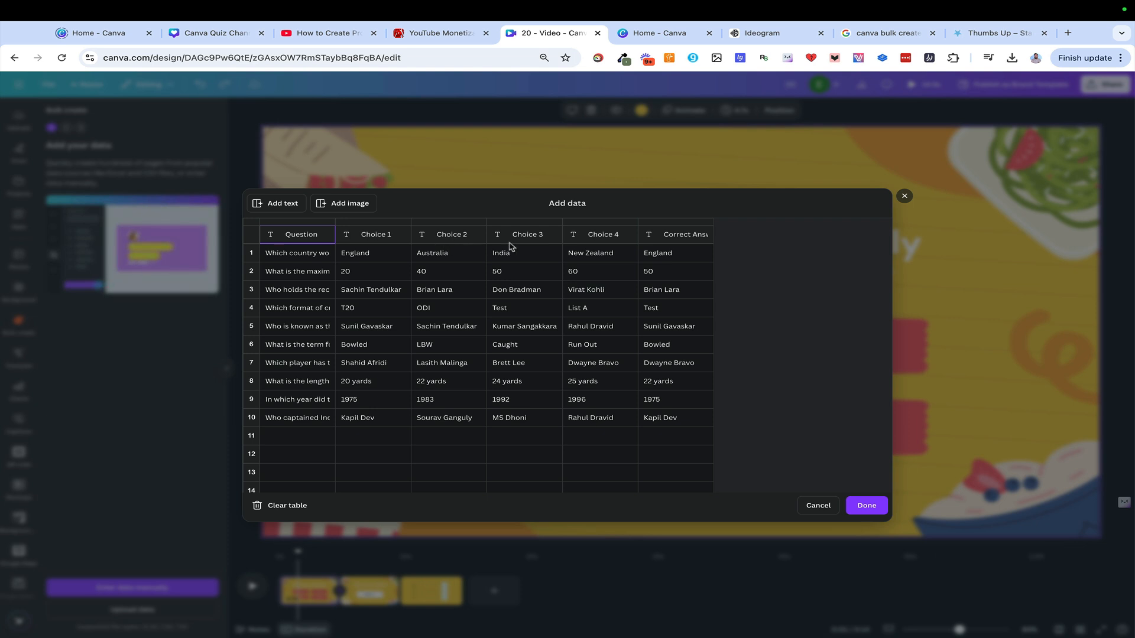
{"action": "left_click", "coordinate": [865, 505]}
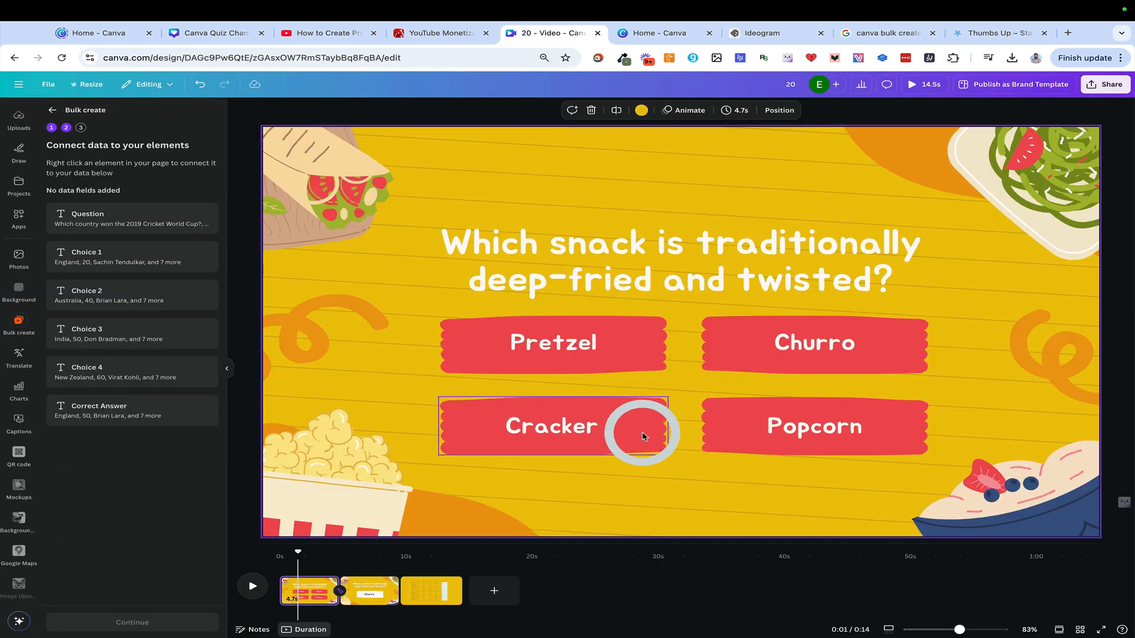
Connect the question heading on the first page to the Question data field
{"action": "left_click", "coordinate": [311, 594]}
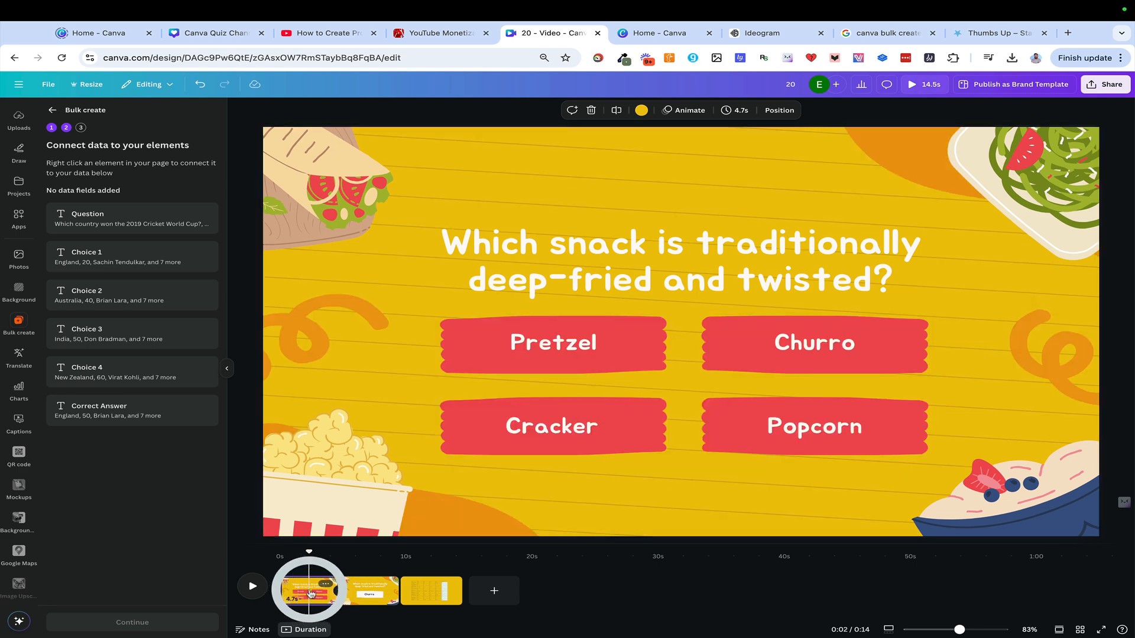
{"action": "left_click", "coordinate": [557, 248]}
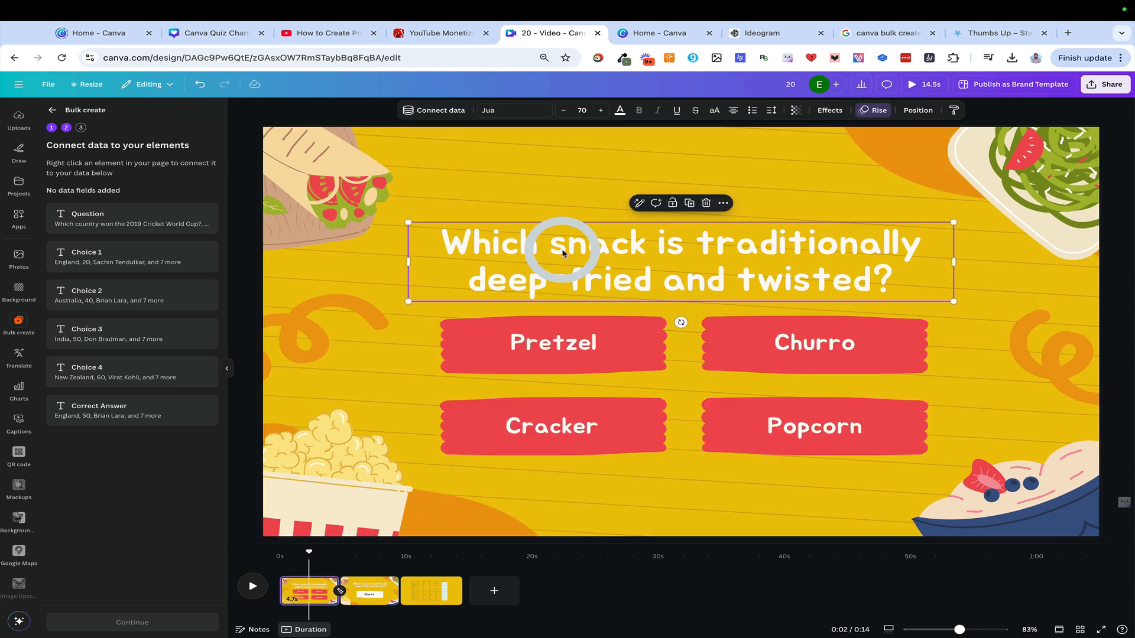
{"action": "left_click", "coordinate": [444, 112]}
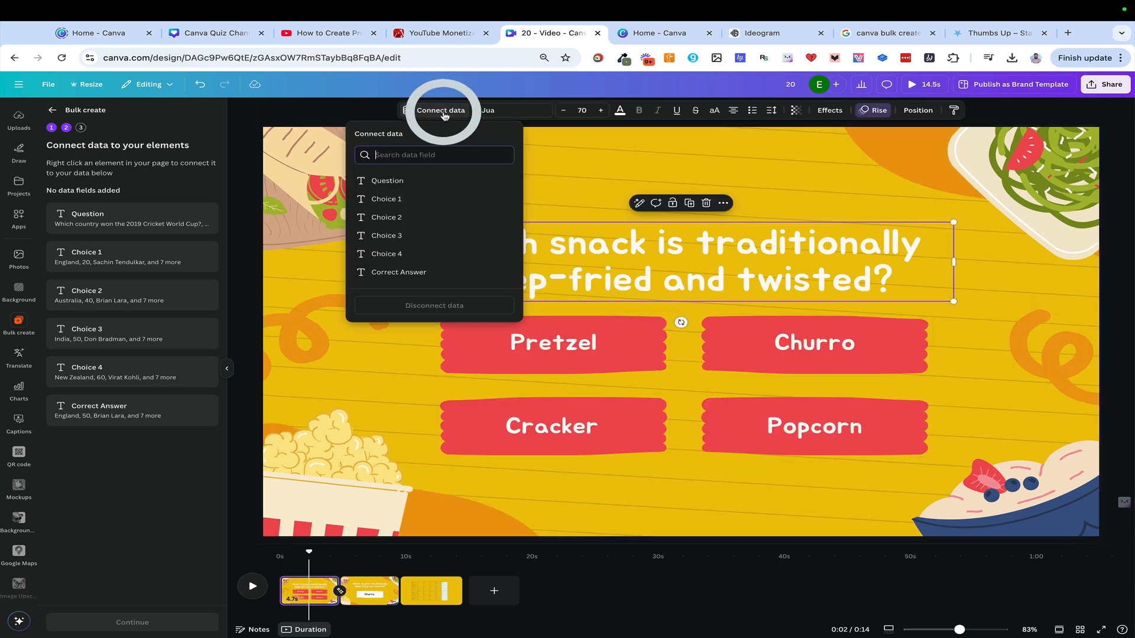
{"action": "left_click", "coordinate": [385, 181]}
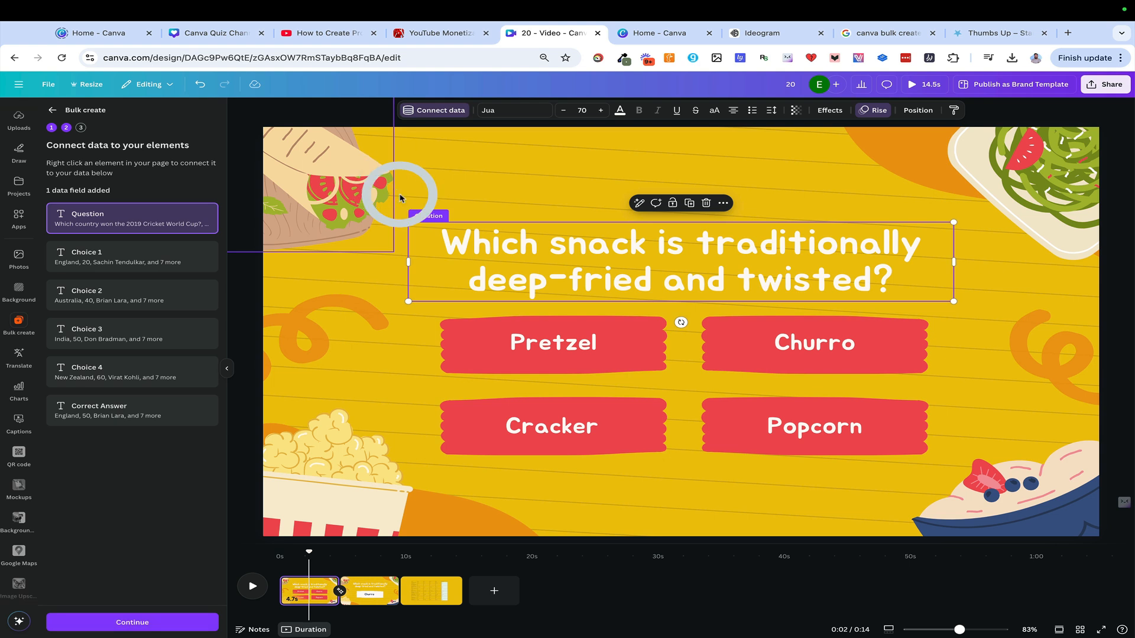
Connect the Pretzel text to the Choice 1 data field and the Cracker text to Choice 2
{"action": "left_click", "coordinate": [542, 358]}
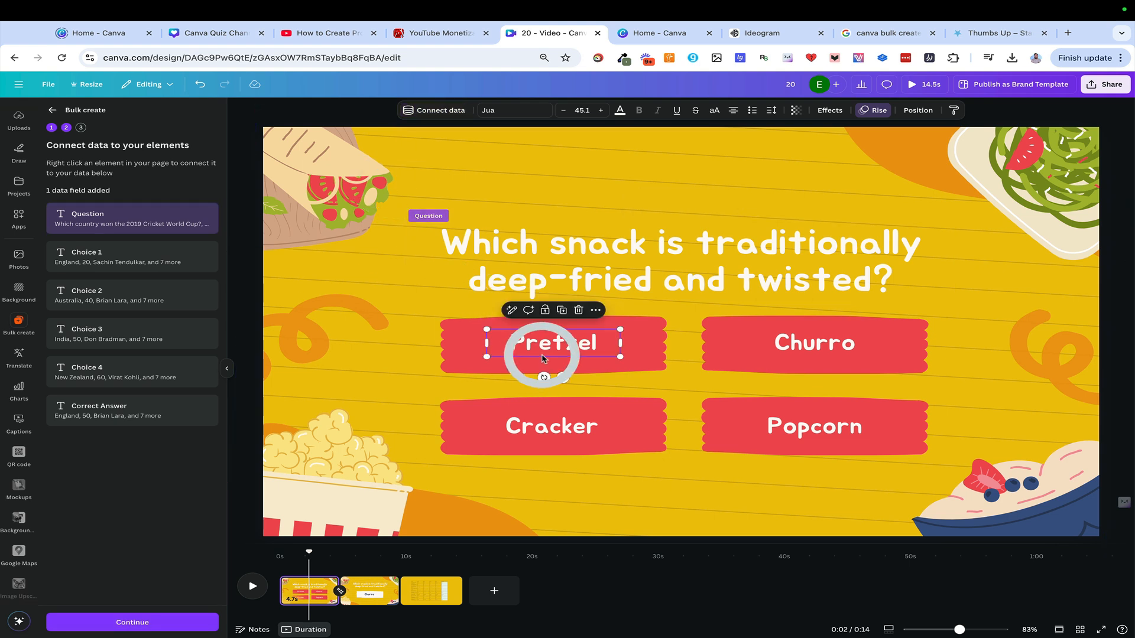
{"action": "left_click", "coordinate": [440, 111]}
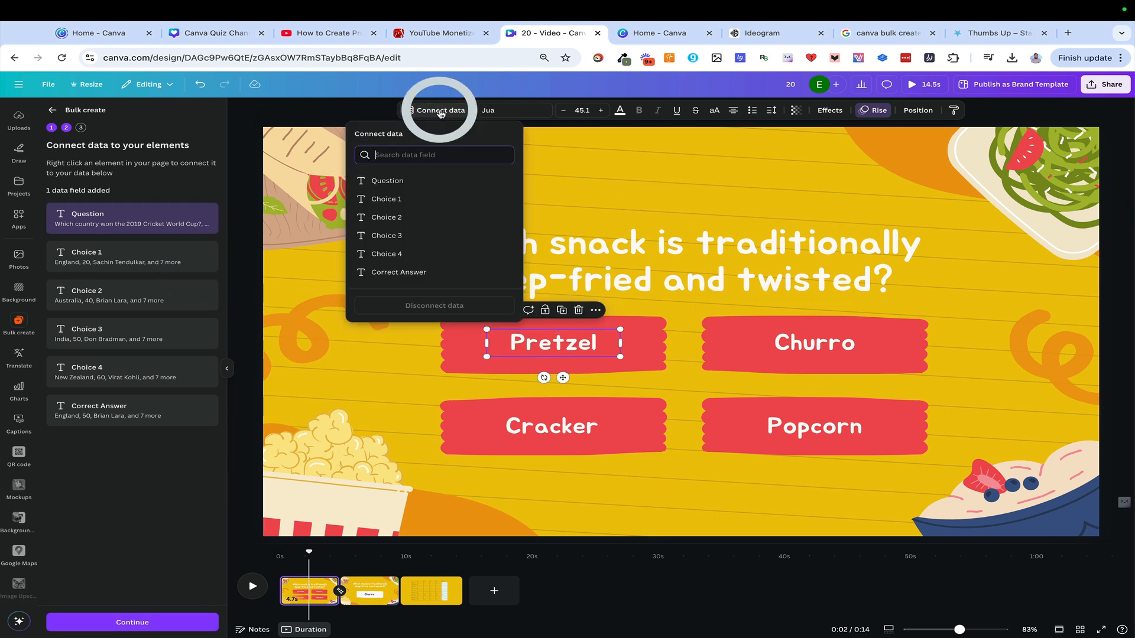
{"action": "left_click", "coordinate": [409, 199]}
{"action": "left_click", "coordinate": [566, 427]}
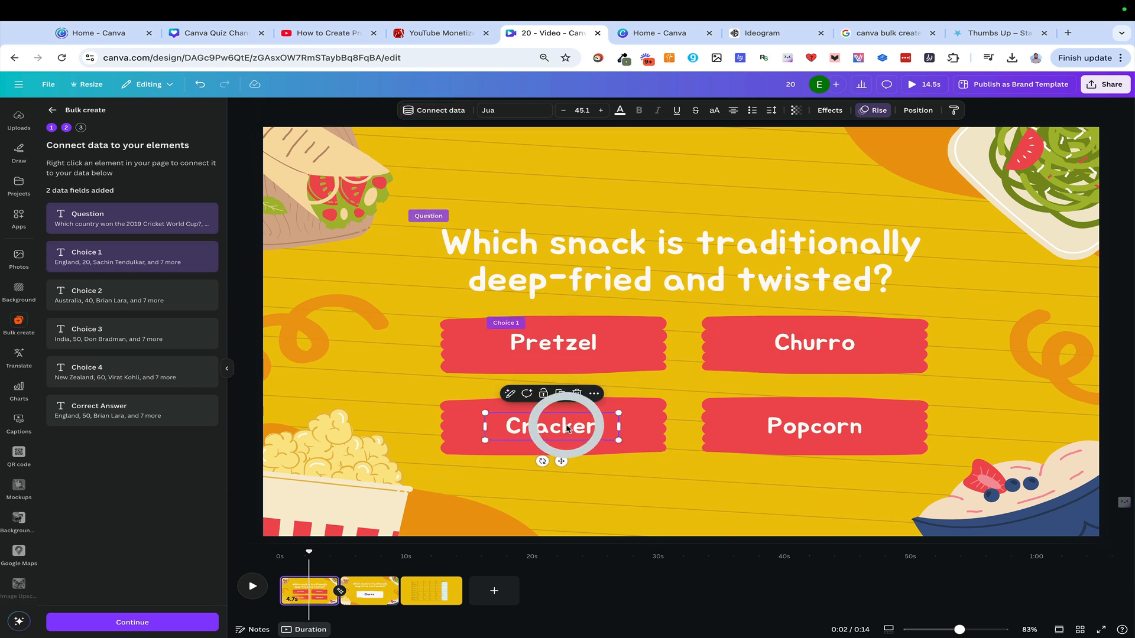
{"action": "left_click", "coordinate": [441, 111]}
{"action": "left_click", "coordinate": [400, 218]}
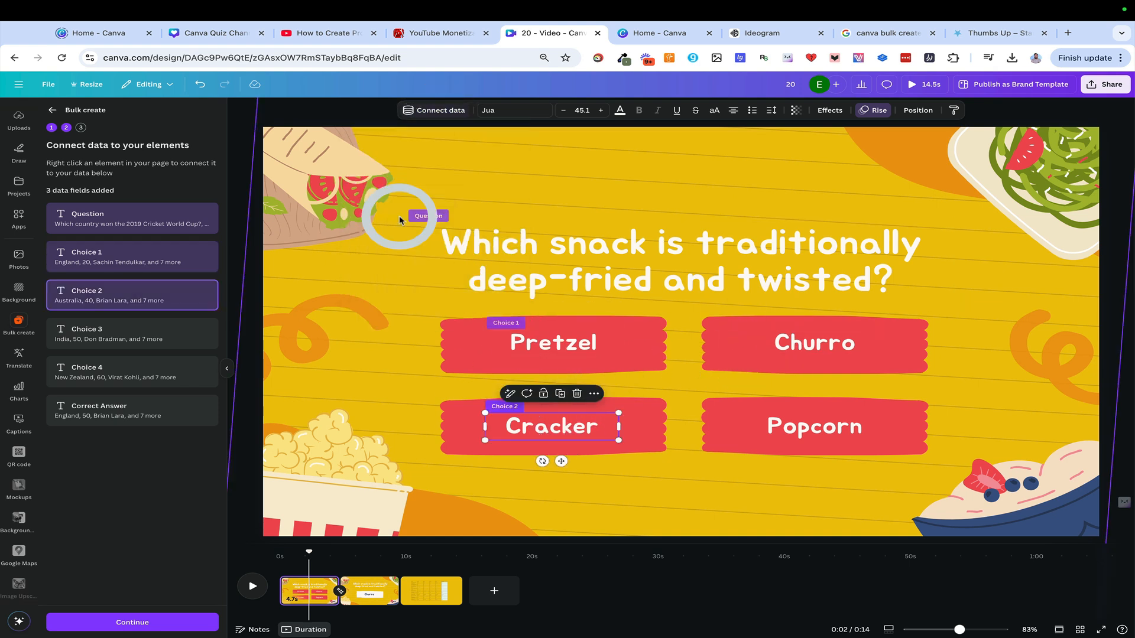
Connect the Churro text to the Choice 3 data field and the Popcorn text to Choice 4
{"action": "left_click", "coordinate": [768, 348]}
{"action": "left_click", "coordinate": [454, 111]}
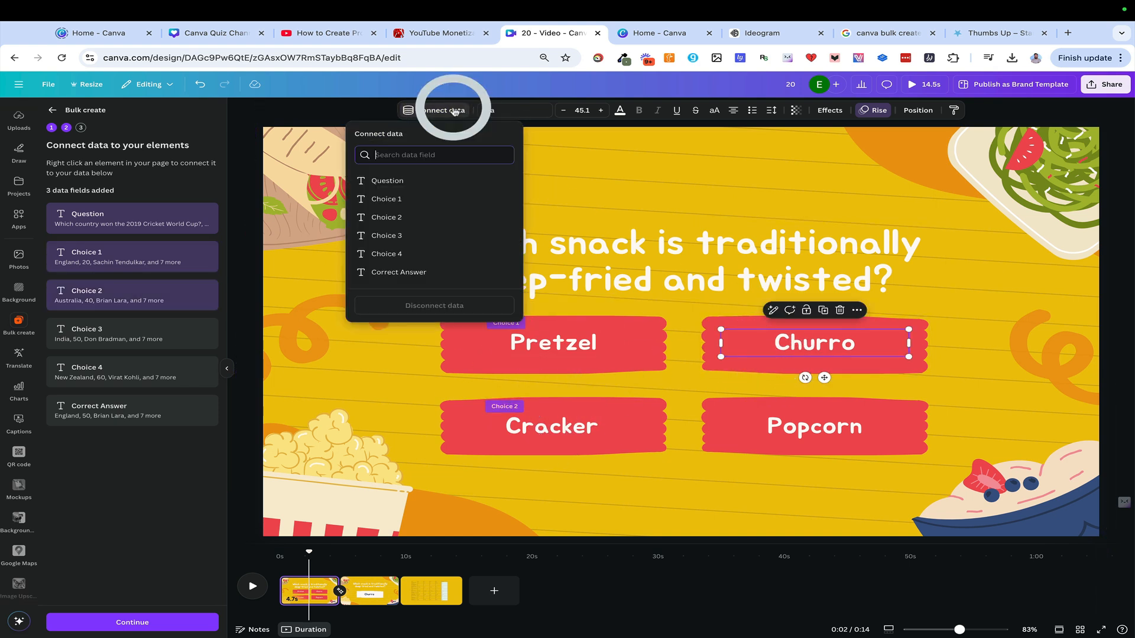
{"action": "left_click", "coordinate": [407, 235]}
{"action": "left_click", "coordinate": [801, 421]}
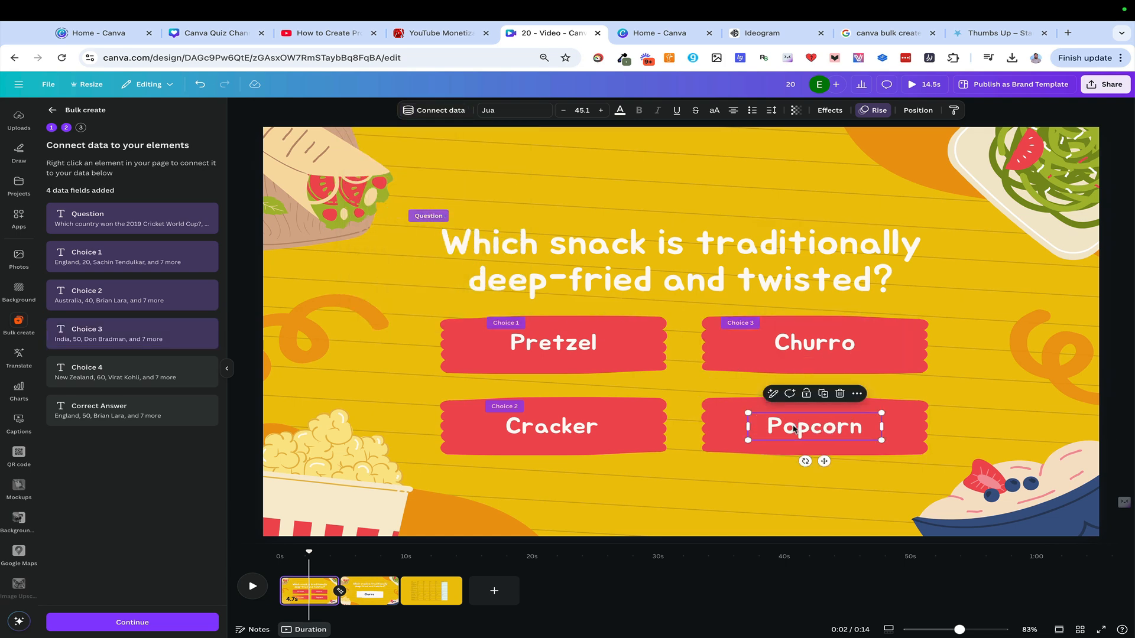
{"action": "left_click", "coordinate": [440, 111]}
{"action": "left_click", "coordinate": [416, 254]}
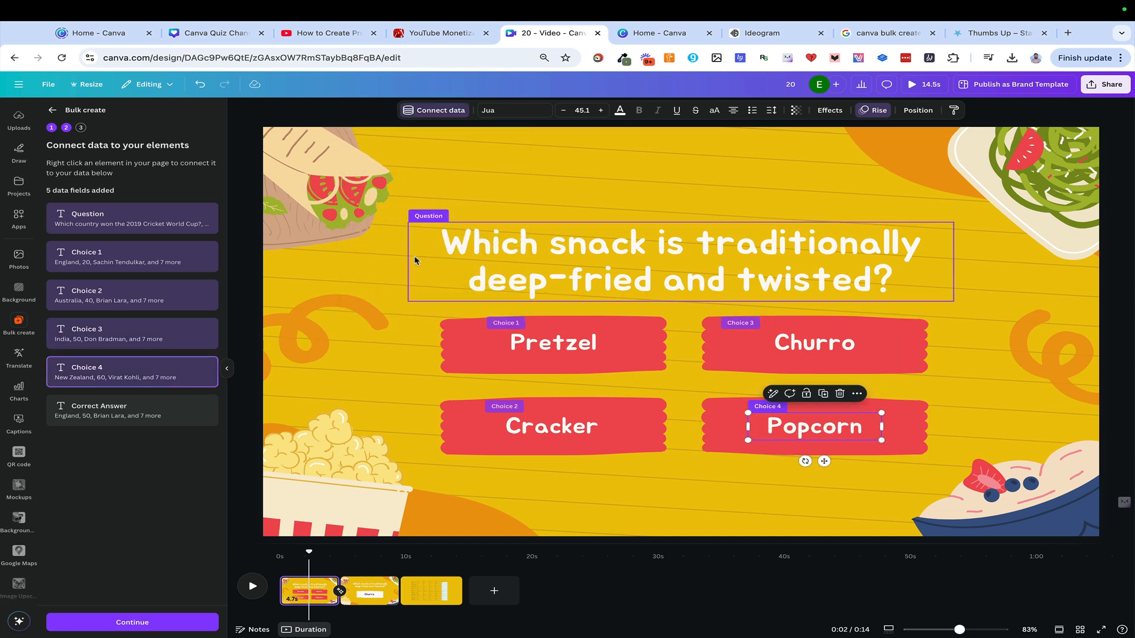
On the second page, connect the heading to the Question data field and the Churro text to Correct Answer
{"action": "left_click", "coordinate": [368, 585]}
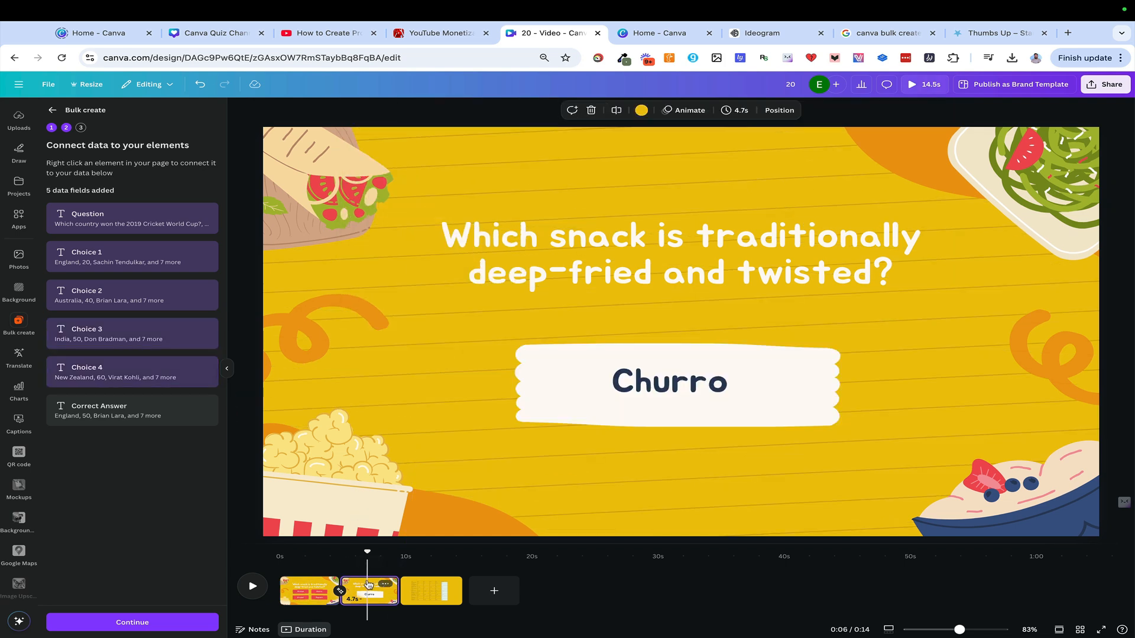
{"action": "left_click", "coordinate": [596, 273]}
{"action": "left_click", "coordinate": [455, 112]}
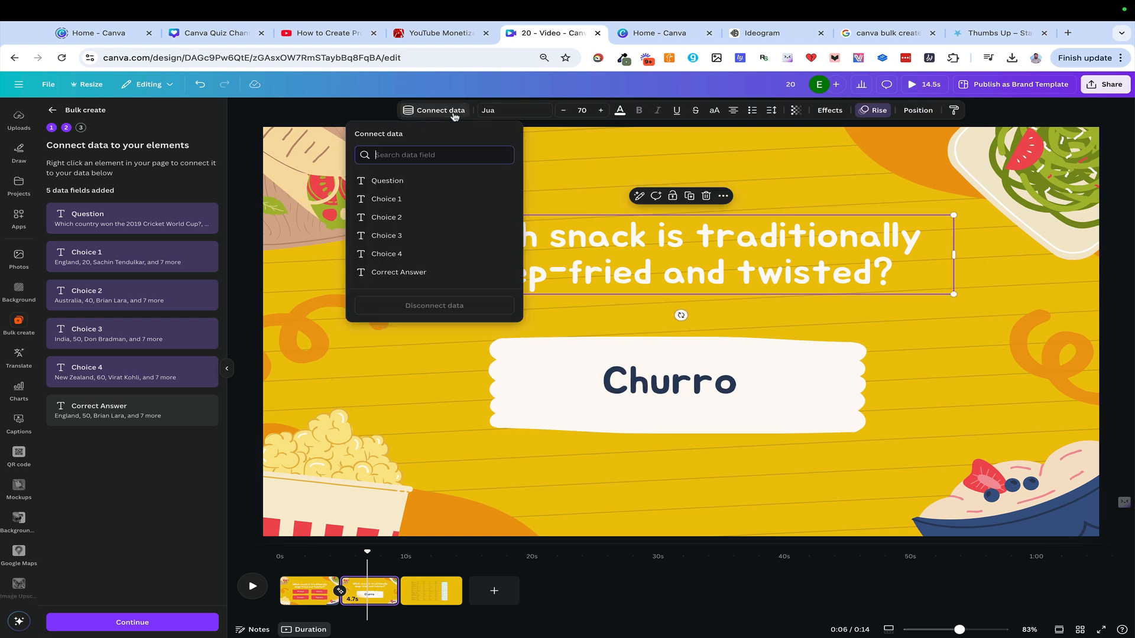
{"action": "left_click", "coordinate": [418, 186]}
{"action": "left_click", "coordinate": [618, 373]}
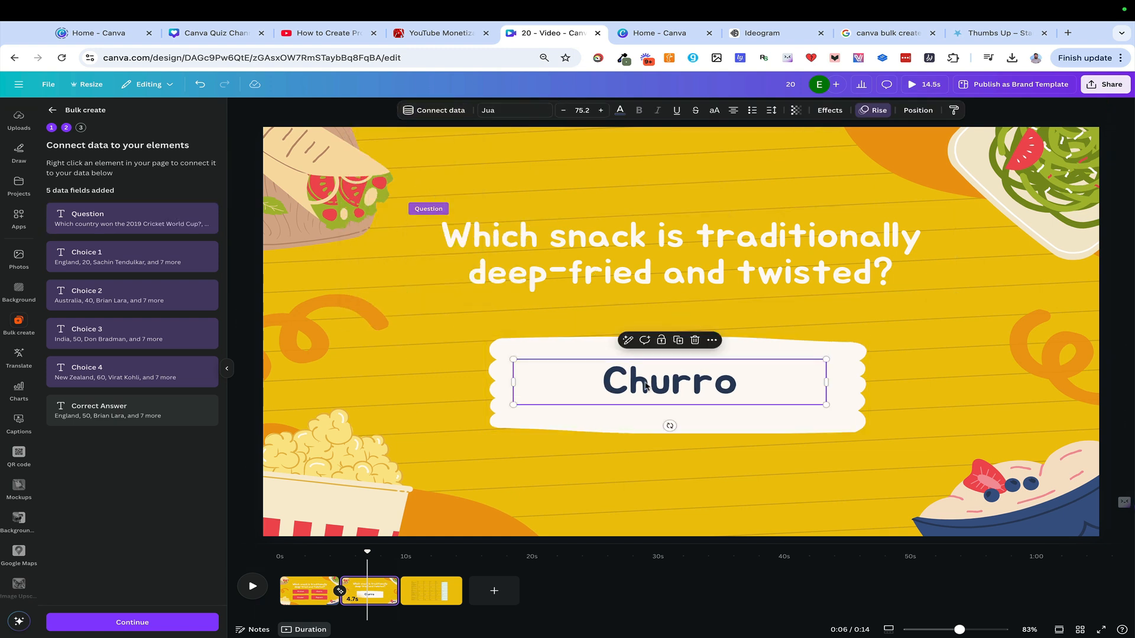
{"action": "left_click", "coordinate": [457, 112]}
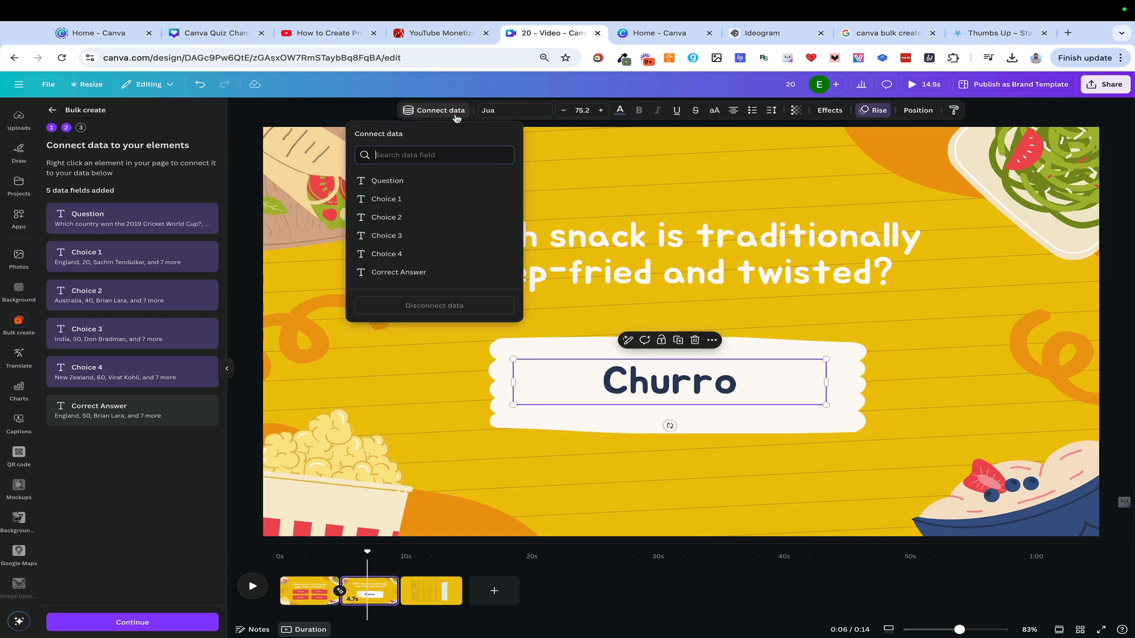
{"action": "left_click", "coordinate": [404, 270]}
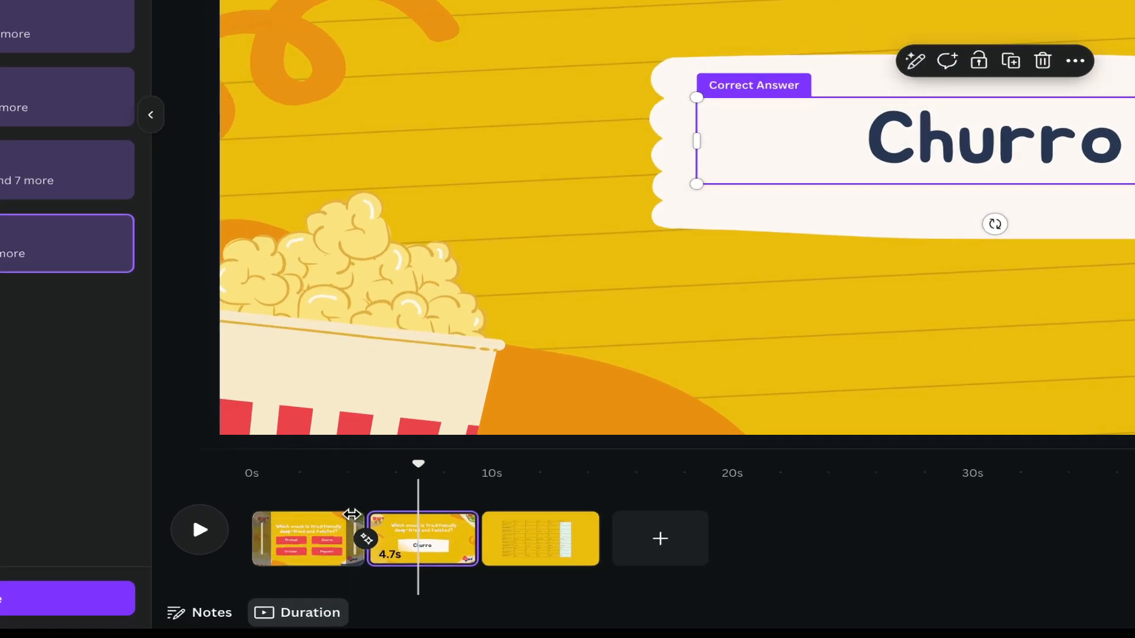
Extend the first page's duration to 9.8 s and play the video from the start
{"action": "left_click_drag", "start_coordinate": [351, 514], "coordinate": [476, 520]}
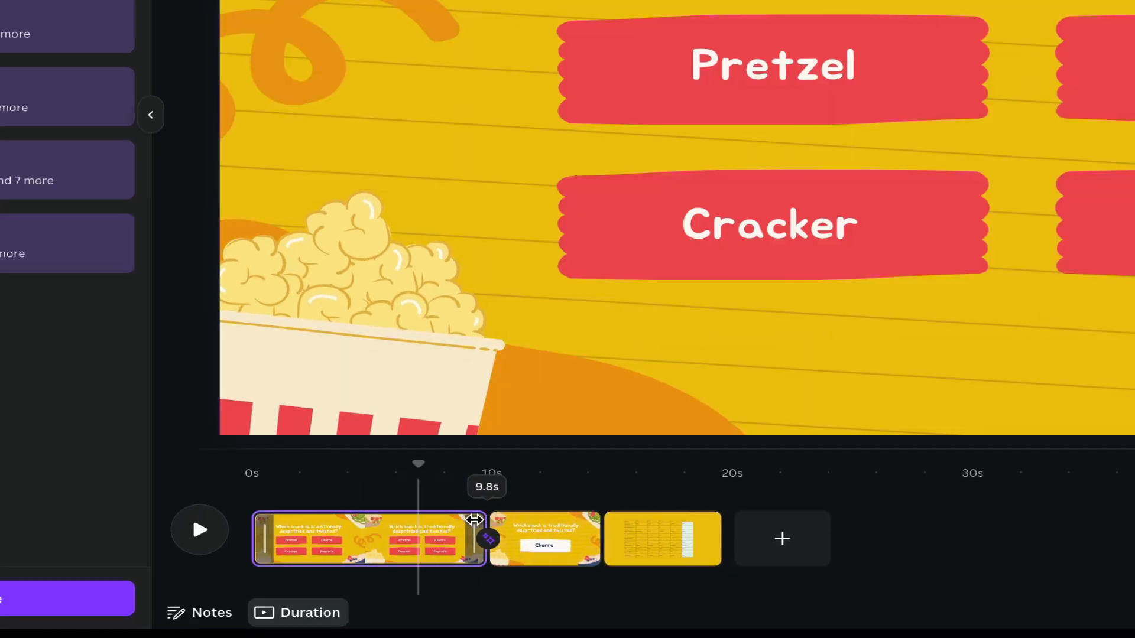
{"action": "left_click", "coordinate": [256, 491]}
{"action": "left_click", "coordinate": [200, 523]}
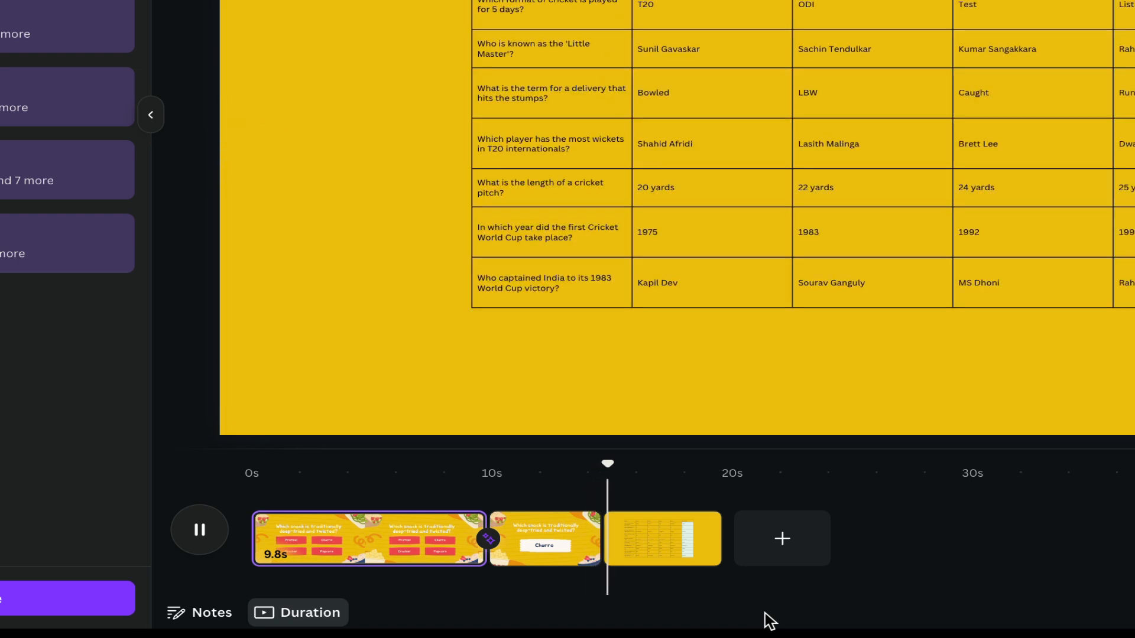
Delete the third page containing the quiz table and shorten the Churro answer page to 3.0 s
{"action": "left_click", "coordinate": [672, 549]}
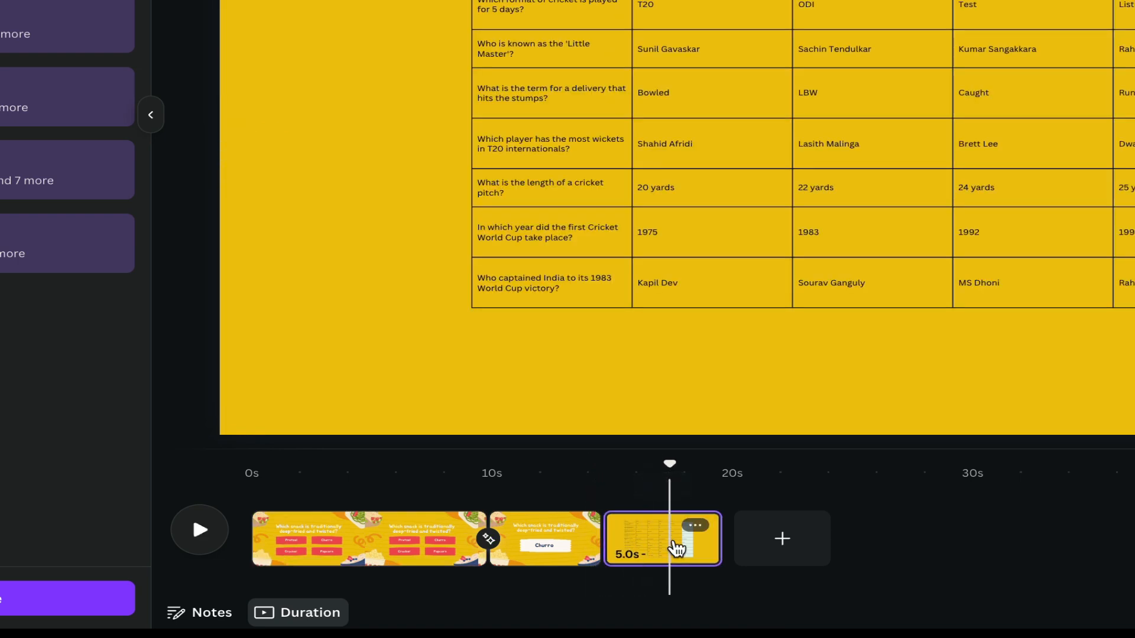
{"action": "left_click", "coordinate": [696, 526]}
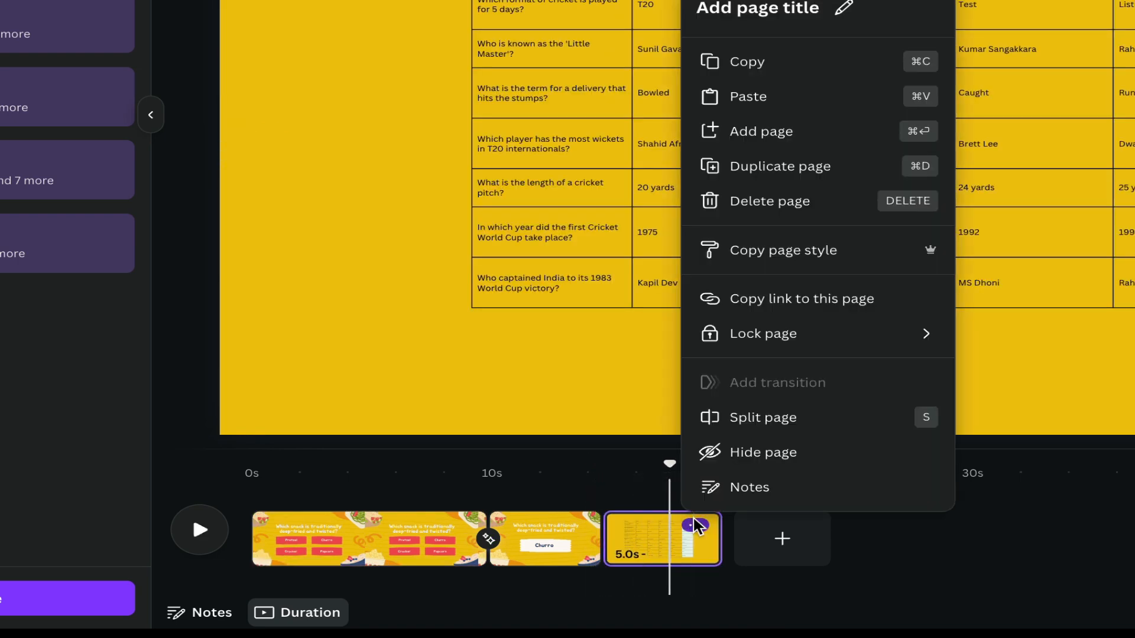
{"action": "left_click", "coordinate": [858, 210]}
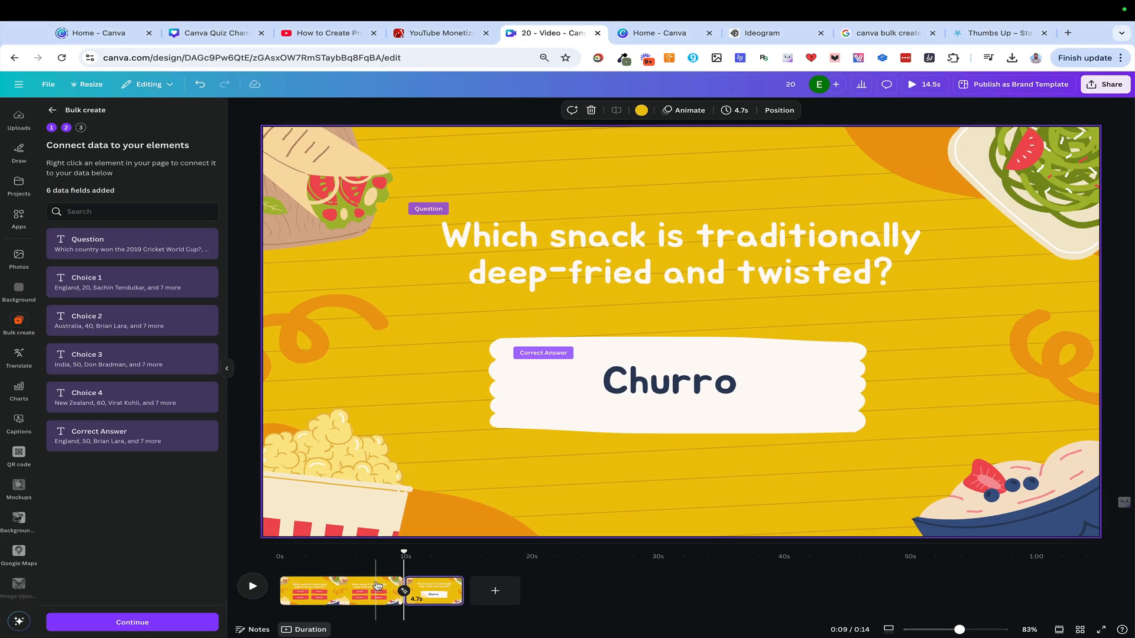
{"action": "left_click_drag", "start_coordinate": [458, 589], "coordinate": [440, 591]}
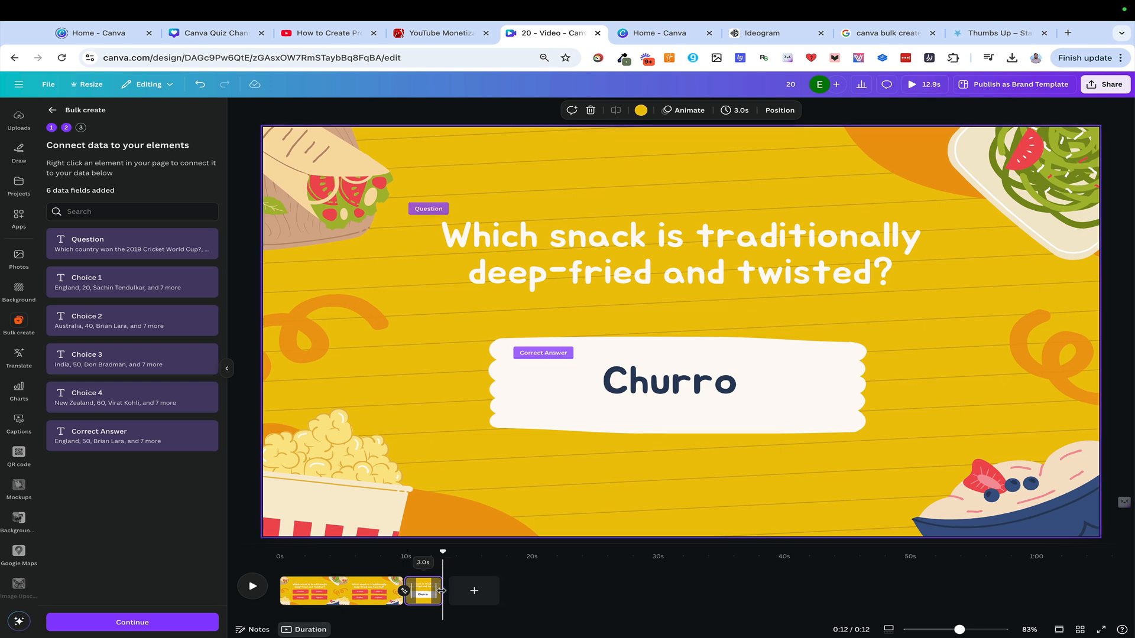
{"action": "left_click", "coordinate": [392, 591]}
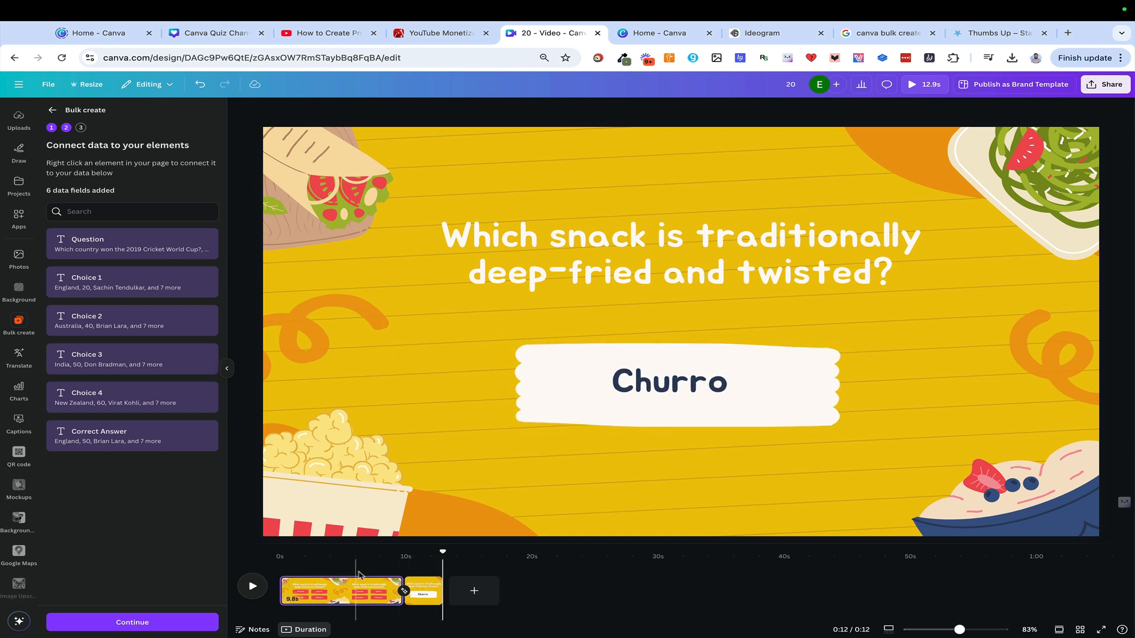
{"action": "left_click", "coordinate": [353, 597]}
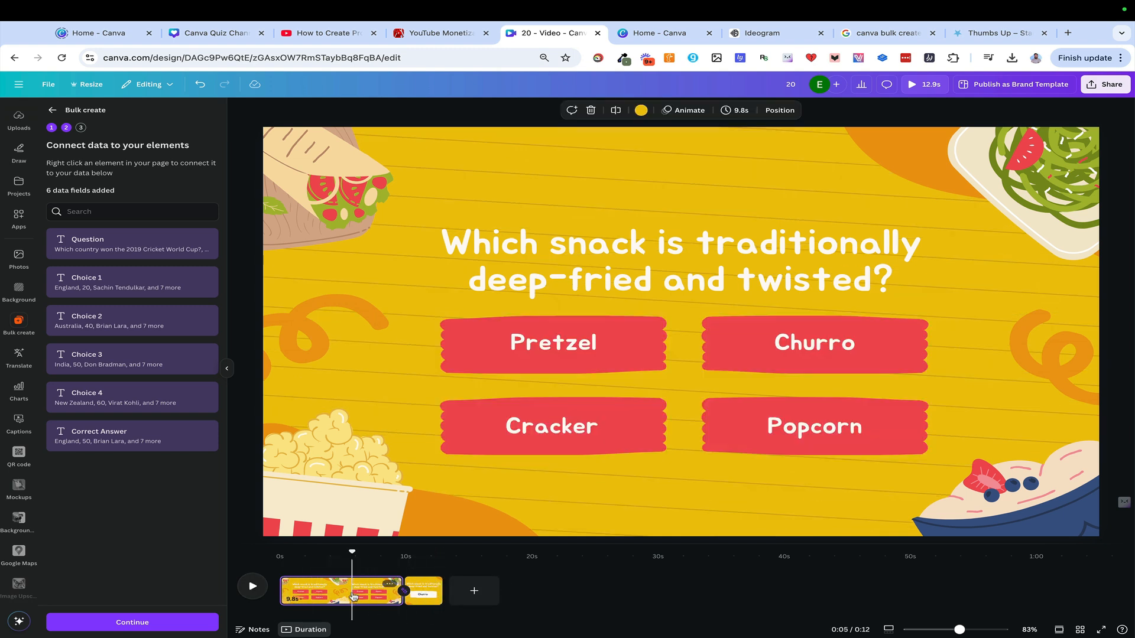
{"action": "left_click", "coordinate": [362, 449]}
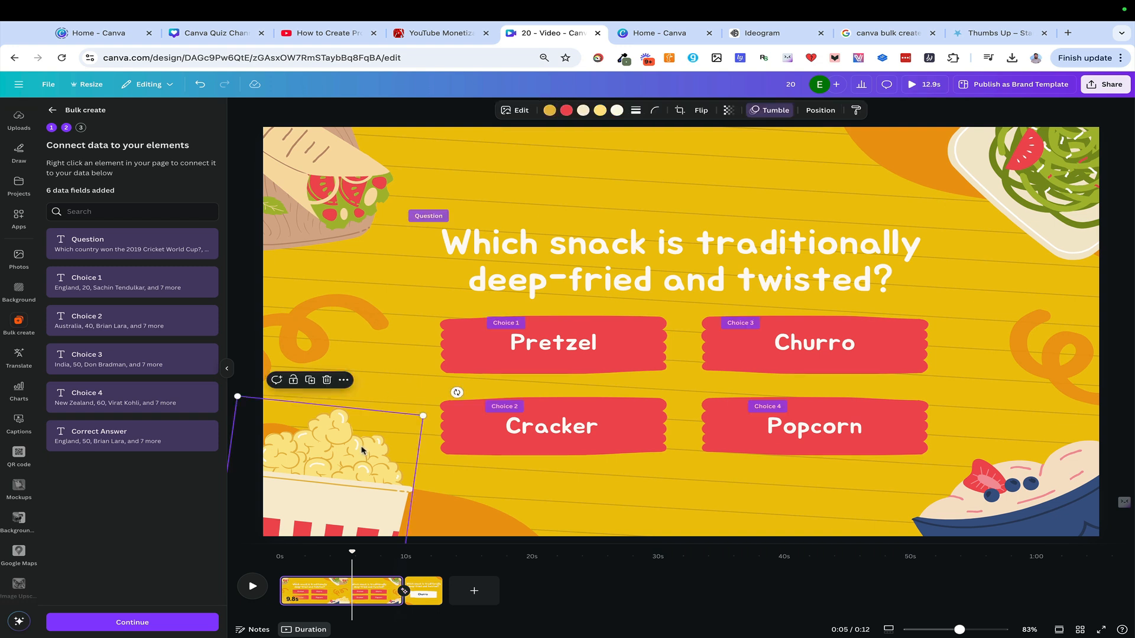
{"action": "key", "text": "Delete"}
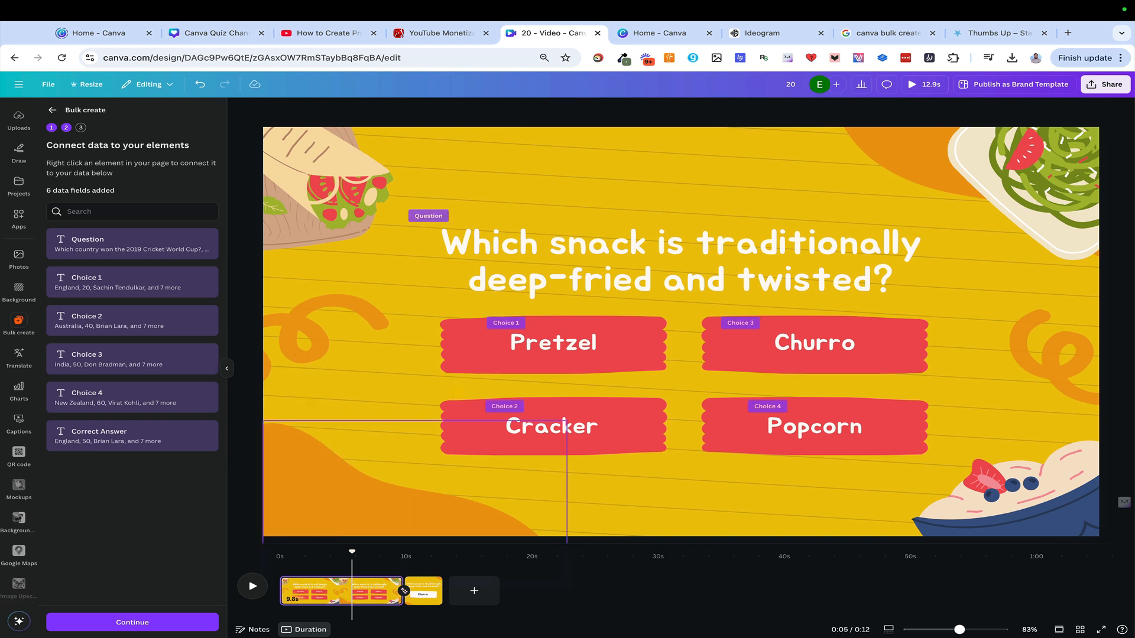
{"action": "key", "text": "ctrl+z"}
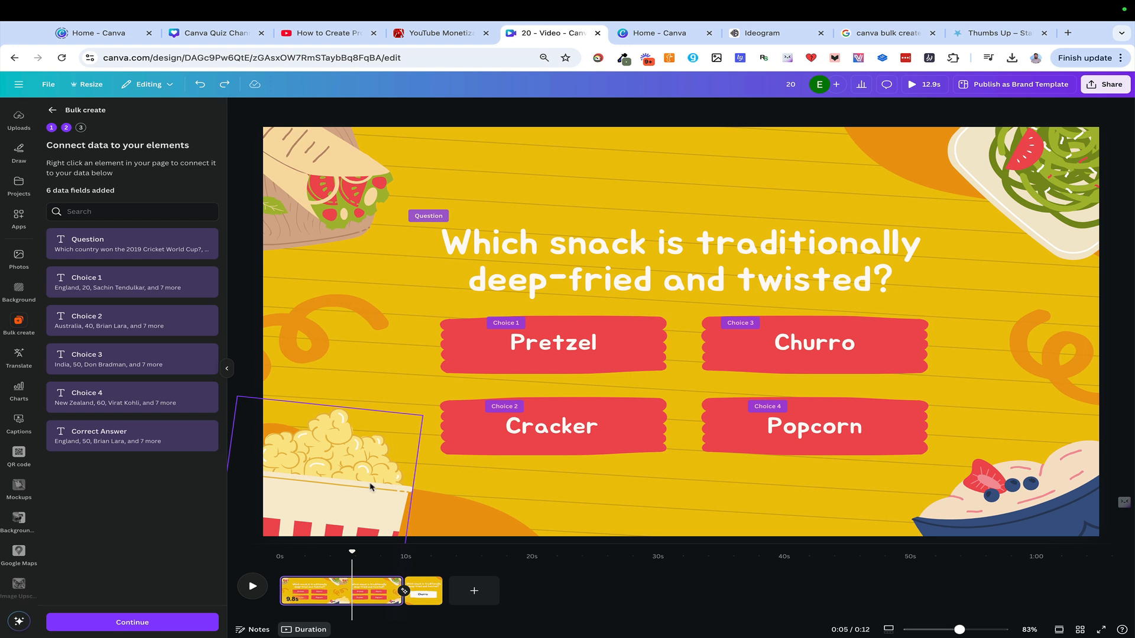
Generate all 10 designs from the connected data and widen the New Zealand text to about 431 so it fits on one line
{"action": "left_click", "coordinate": [124, 624]}
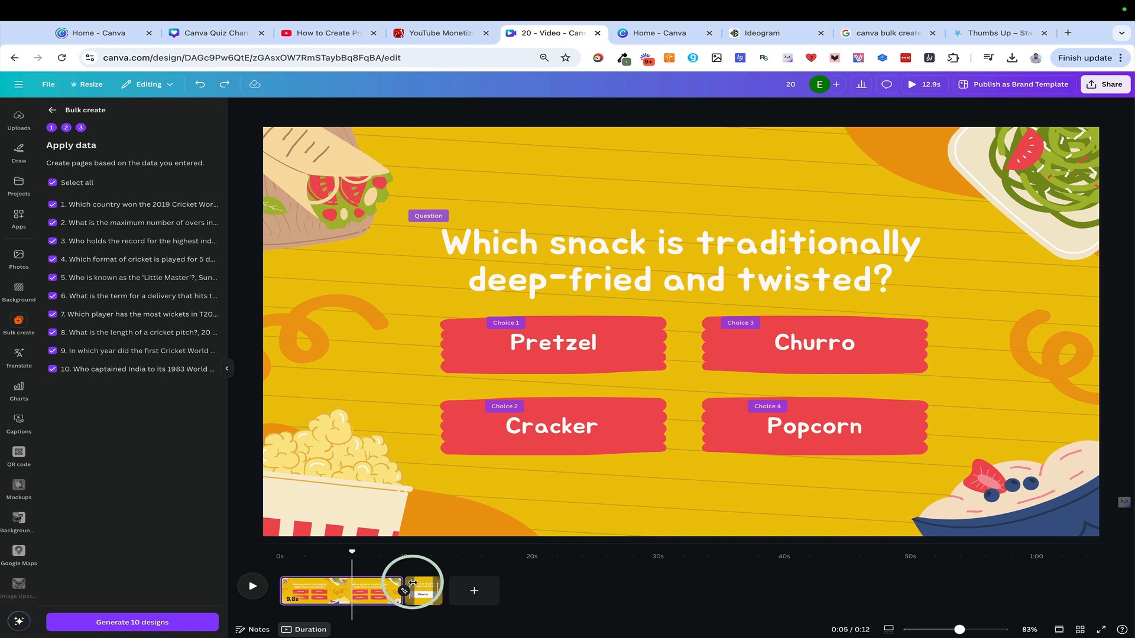
{"action": "left_click", "coordinate": [152, 625]}
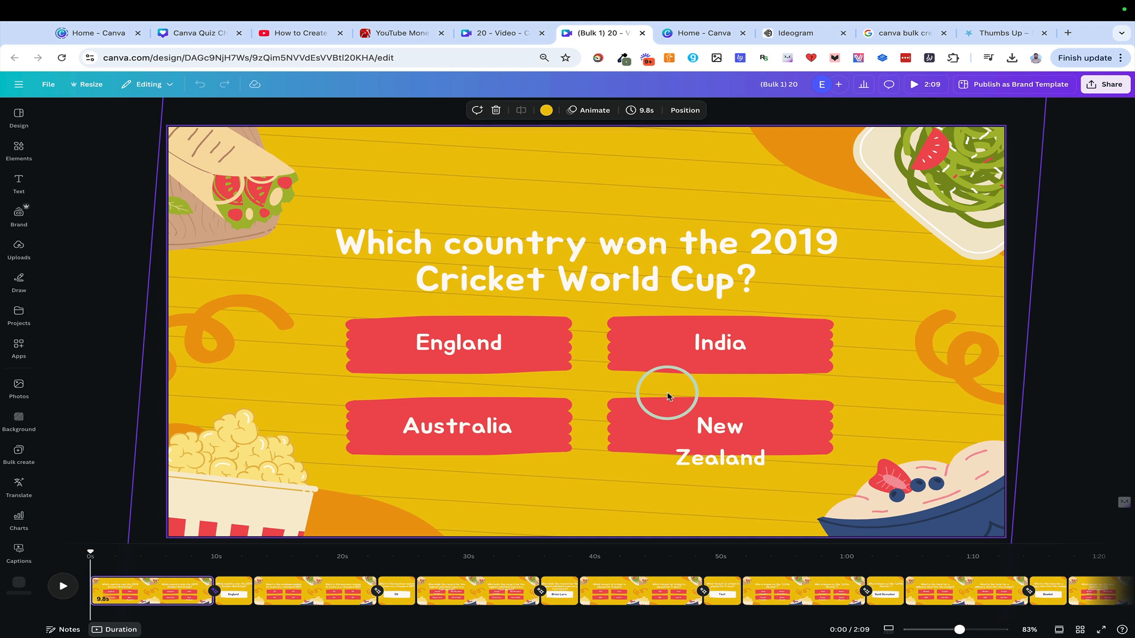
{"action": "left_click", "coordinate": [714, 436]}
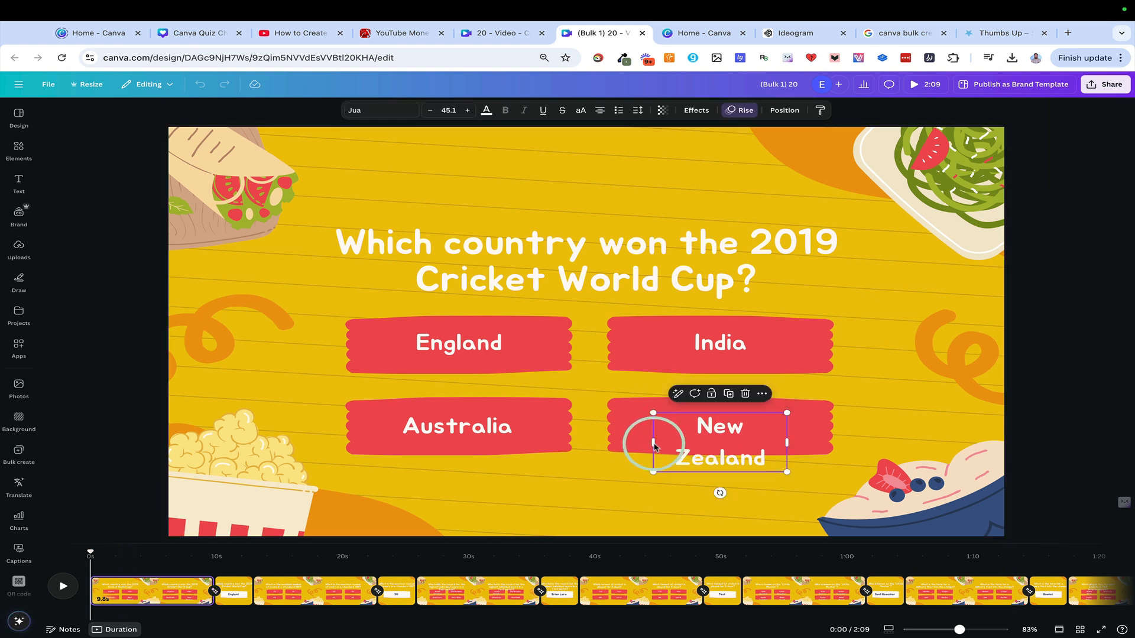
{"action": "left_click_drag", "start_coordinate": [653, 442], "coordinate": [623, 441]}
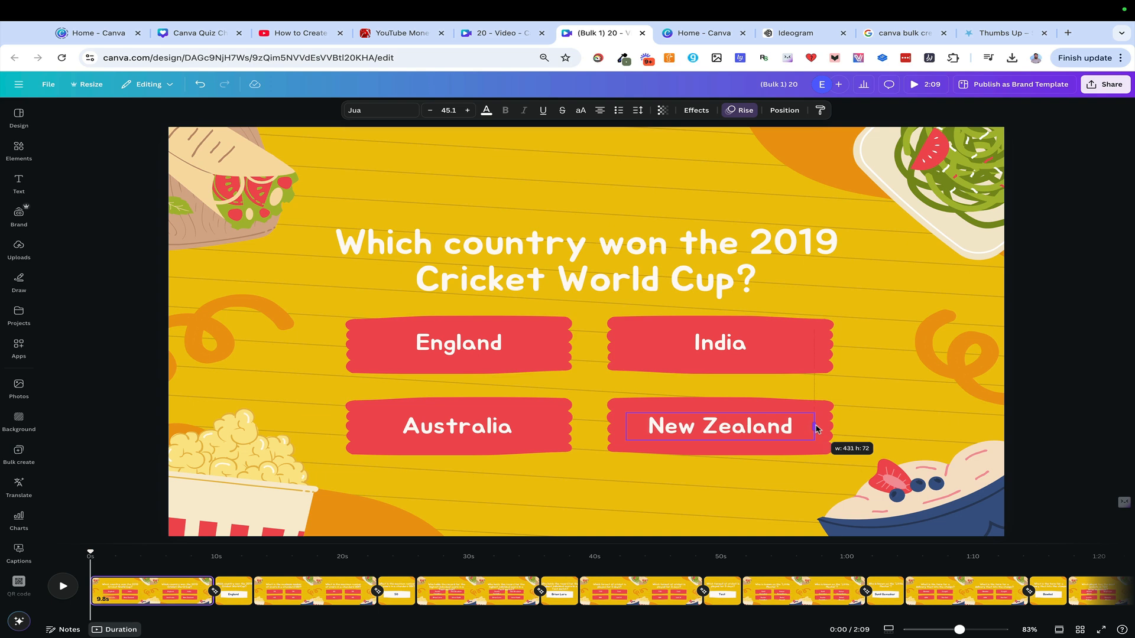
Return to the original template design and widen the Popcorn text box on both sides to nearly fill its red banner
{"action": "left_click", "coordinate": [496, 34]}
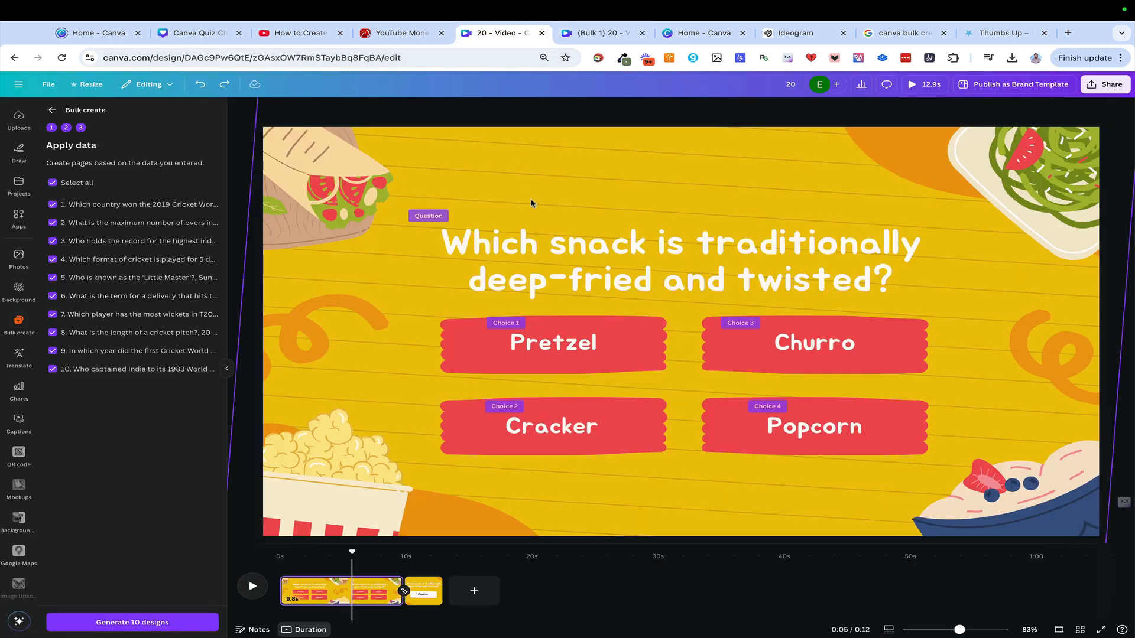
{"action": "left_click", "coordinate": [770, 423]}
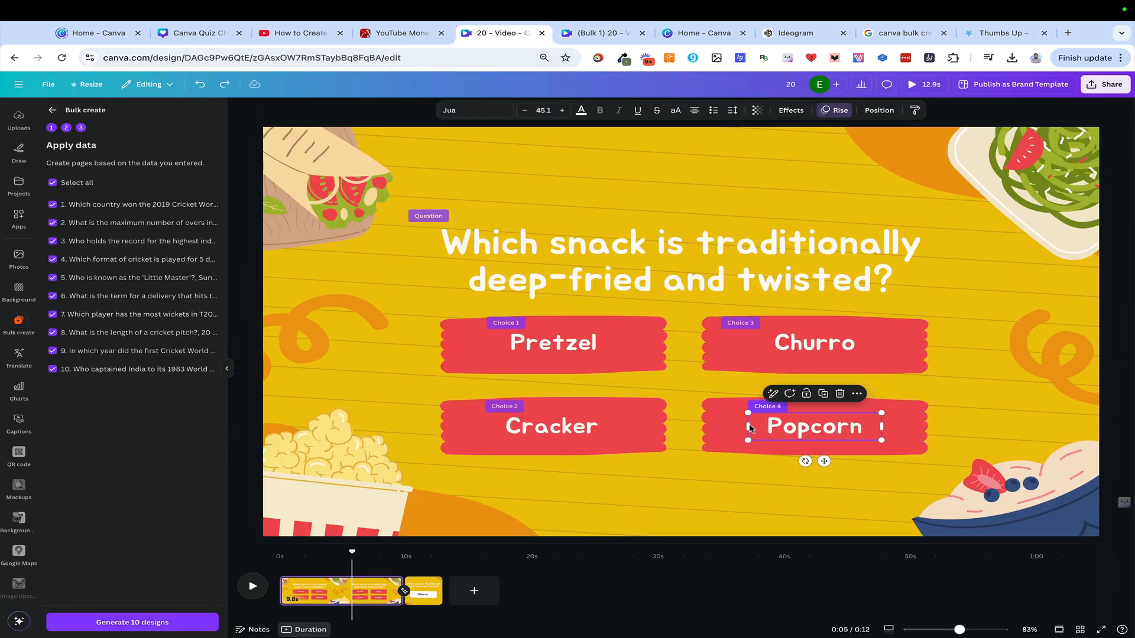
{"action": "left_click_drag", "start_coordinate": [747, 427], "coordinate": [713, 427]}
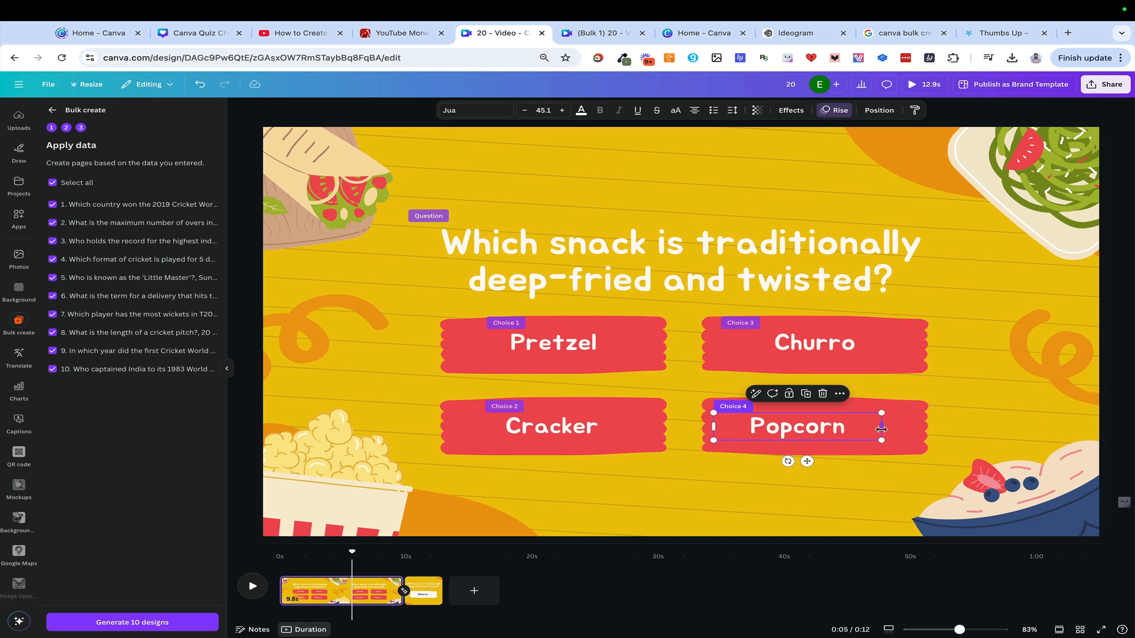
{"action": "left_click_drag", "start_coordinate": [881, 426], "coordinate": [908, 432]}
In the bulk-generated design, move the heading up, clear of the answers, on the page about the highest individual Test score
{"action": "left_click", "coordinate": [597, 33]}
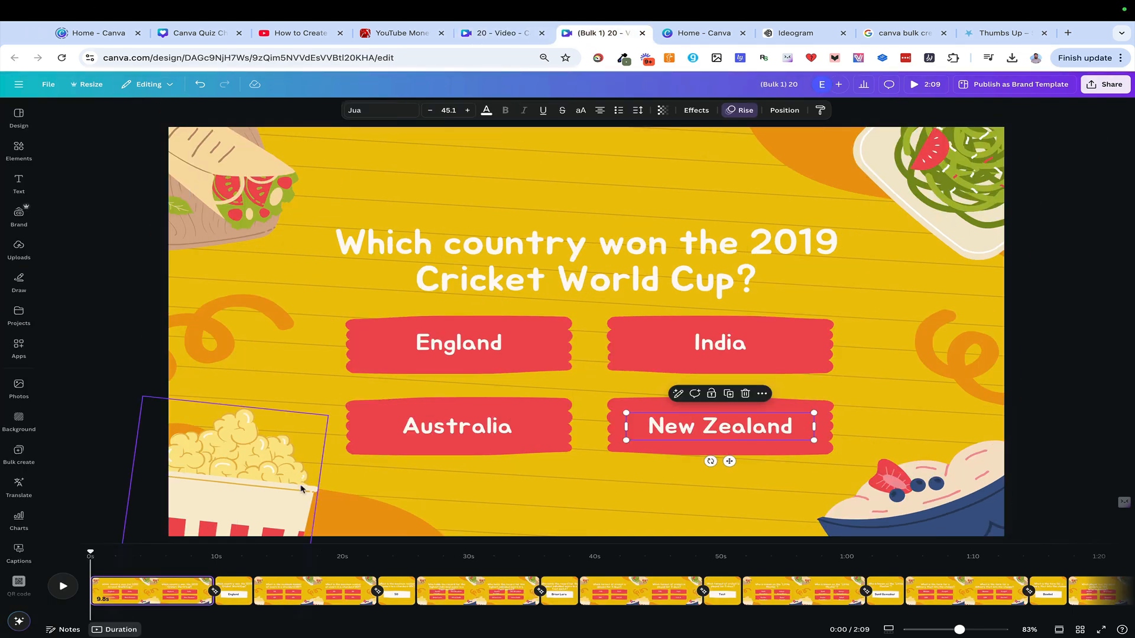
{"action": "left_click", "coordinate": [318, 592]}
{"action": "left_click", "coordinate": [467, 590]}
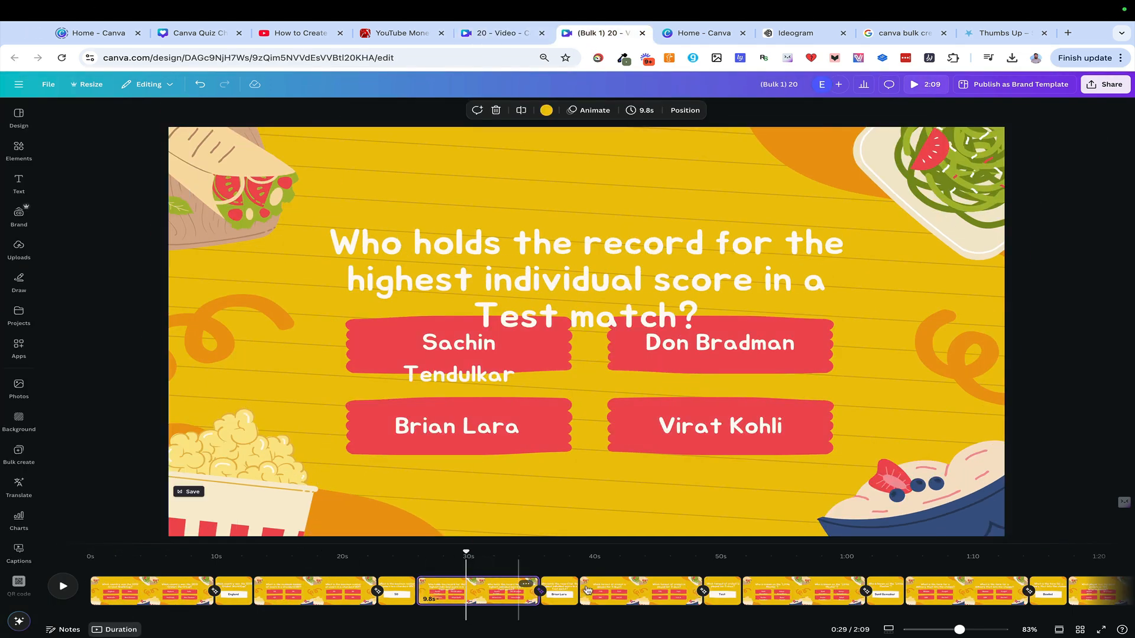
{"action": "left_click", "coordinate": [601, 276]}
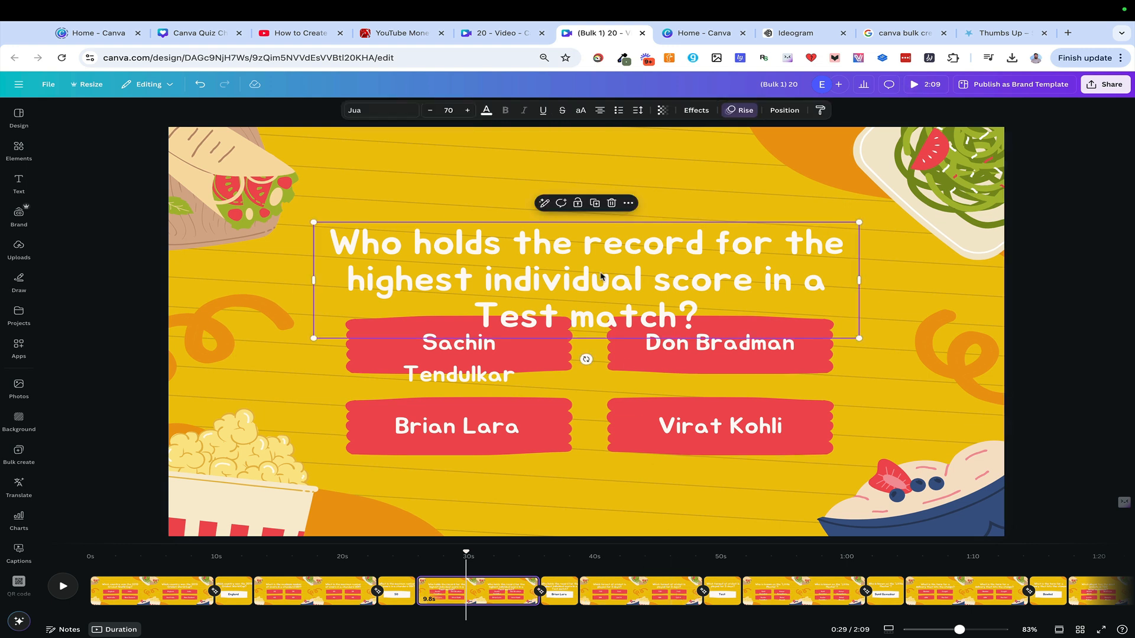
{"action": "left_click_drag", "start_coordinate": [596, 303], "coordinate": [595, 251]}
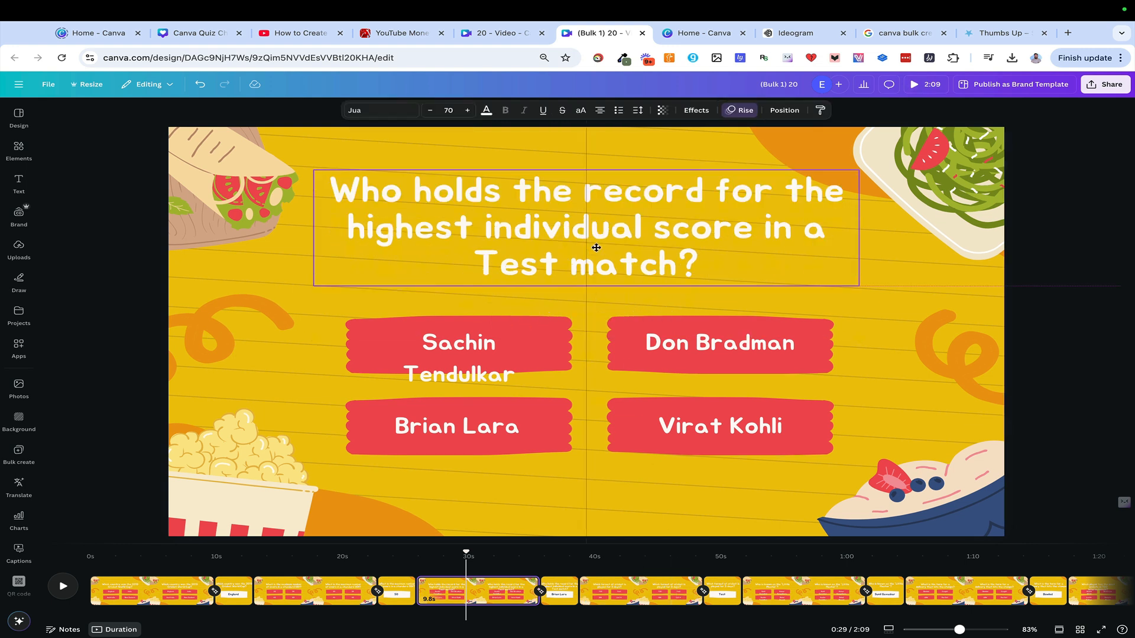
Reduce the font size of the Sachin Tendulkar answer to 32.1 so it fits inside its red banner
{"action": "left_click", "coordinate": [459, 360]}
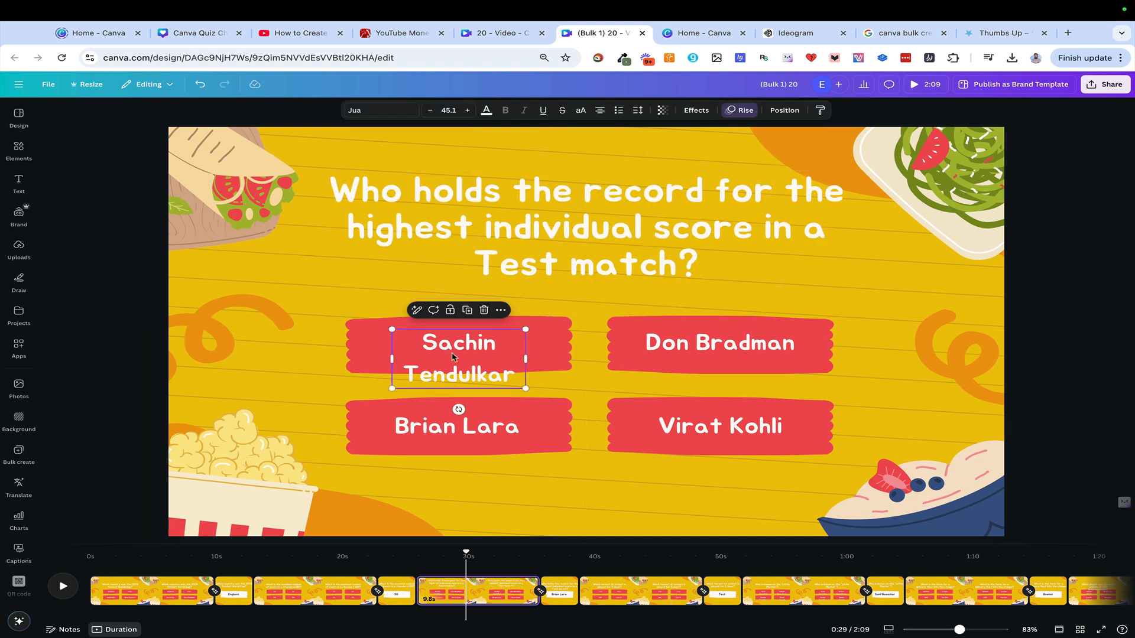
{"action": "left_click", "coordinate": [430, 110]}
{"action": "left_click", "coordinate": [430, 110]}
{"action": "left_click", "coordinate": [430, 111]}
{"action": "left_click", "coordinate": [431, 111]}
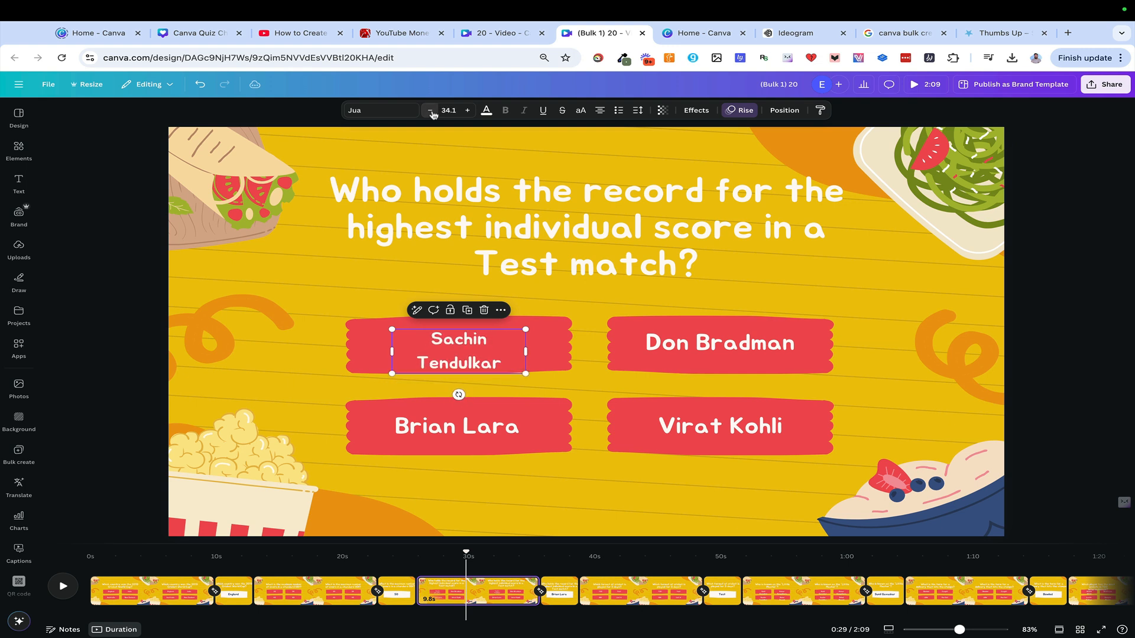
{"action": "left_click", "coordinate": [431, 112]}
{"action": "left_click", "coordinate": [430, 112]}
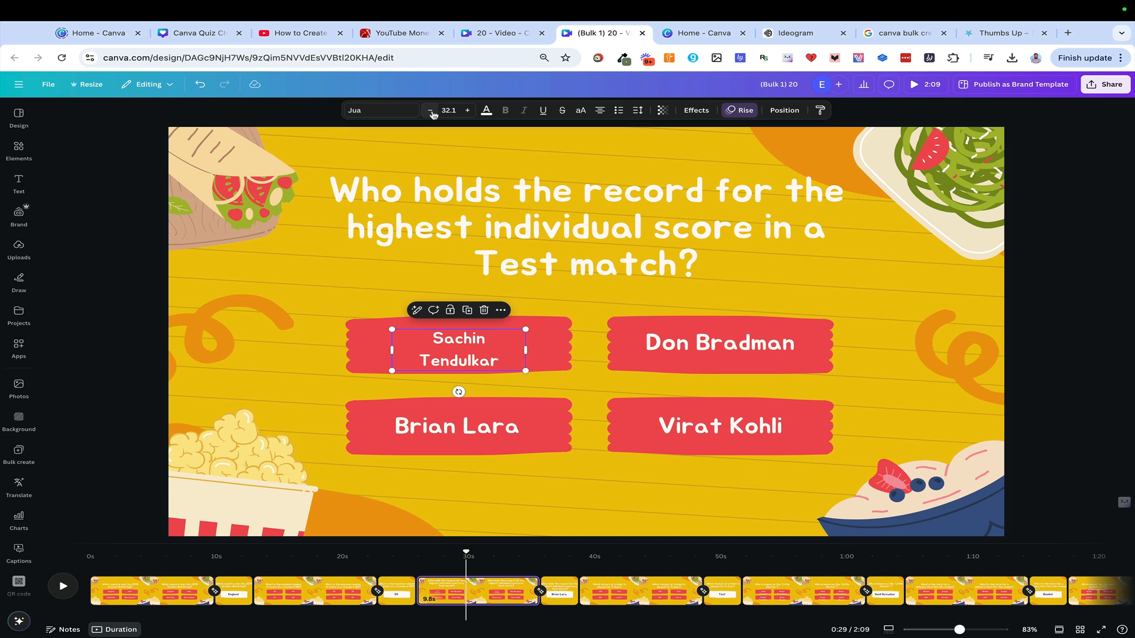
Play the generated video from the first question page into the second question, and pause it
{"action": "left_click", "coordinate": [113, 570]}
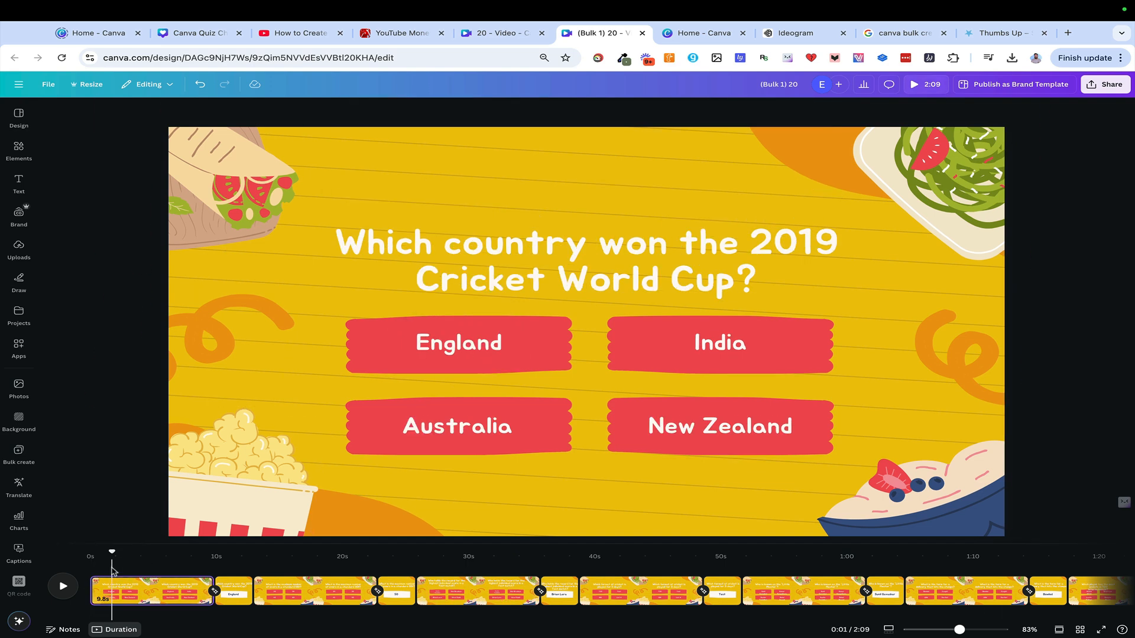
{"action": "left_click", "coordinate": [63, 587]}
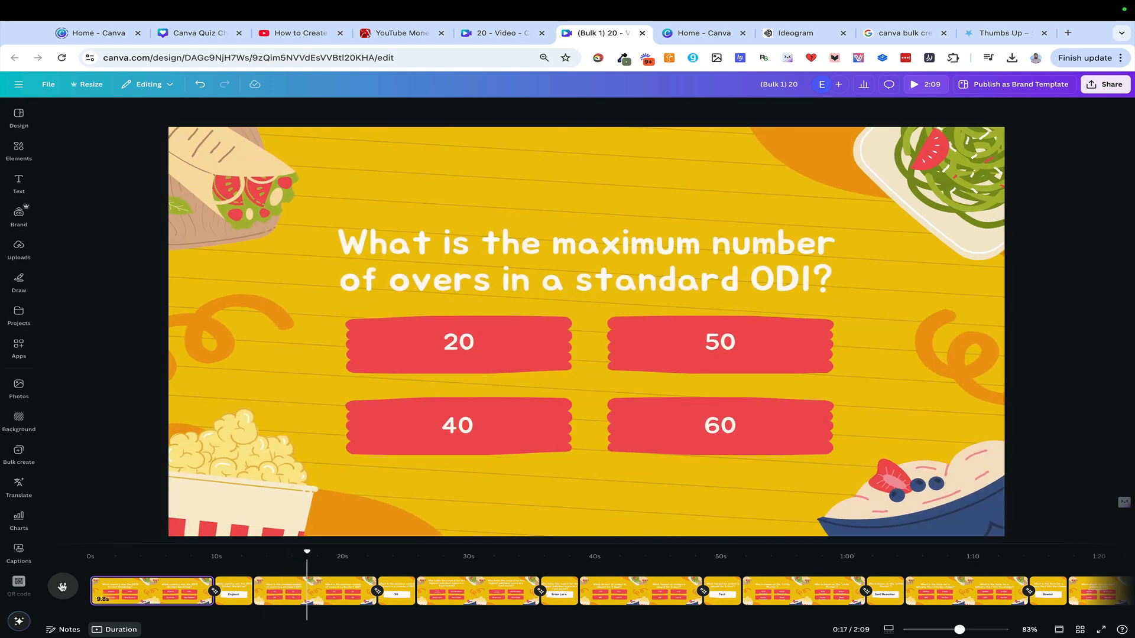
{"action": "left_click", "coordinate": [62, 586]}
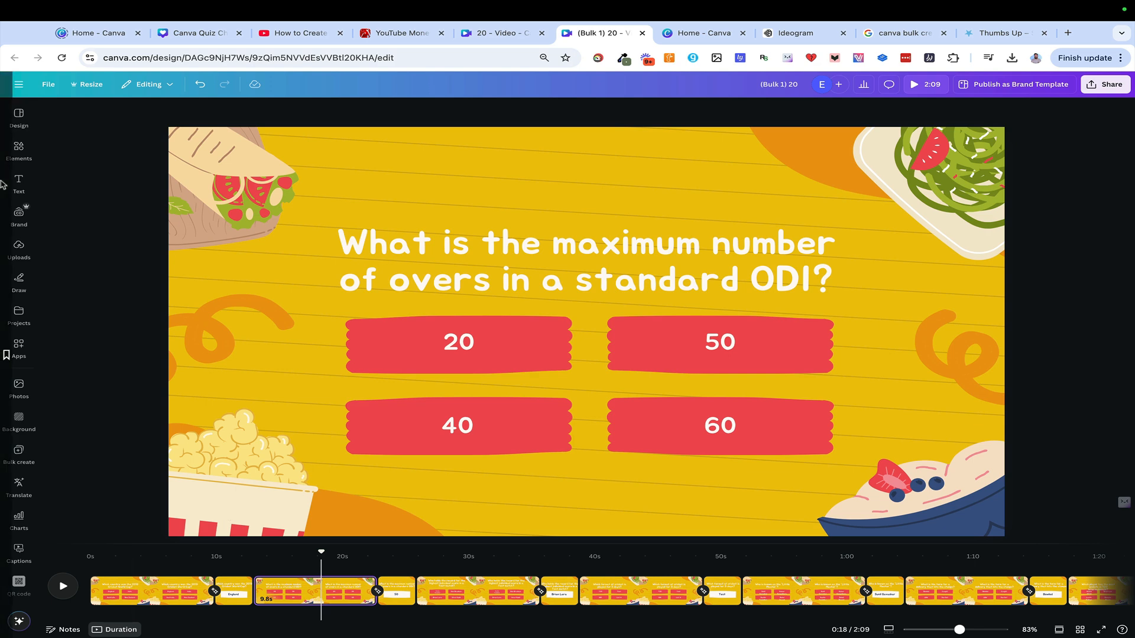
Search the Canva apps for "ai text to speech" and open the AI Text to speech app
{"action": "left_click", "coordinate": [19, 348]}
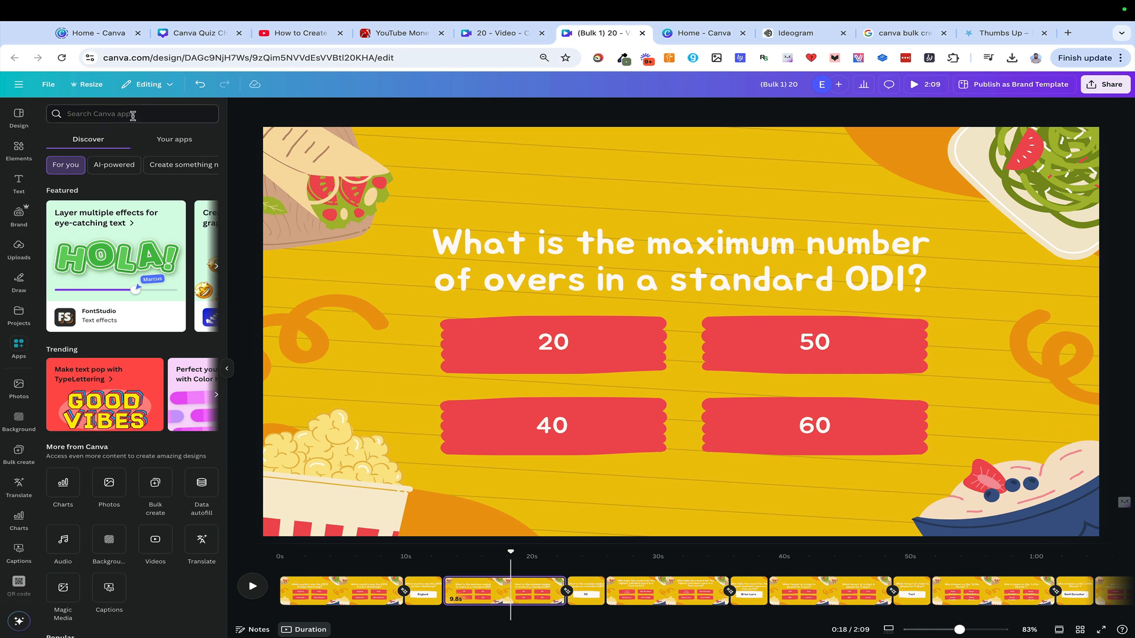
{"action": "type", "text": "ai tex"}
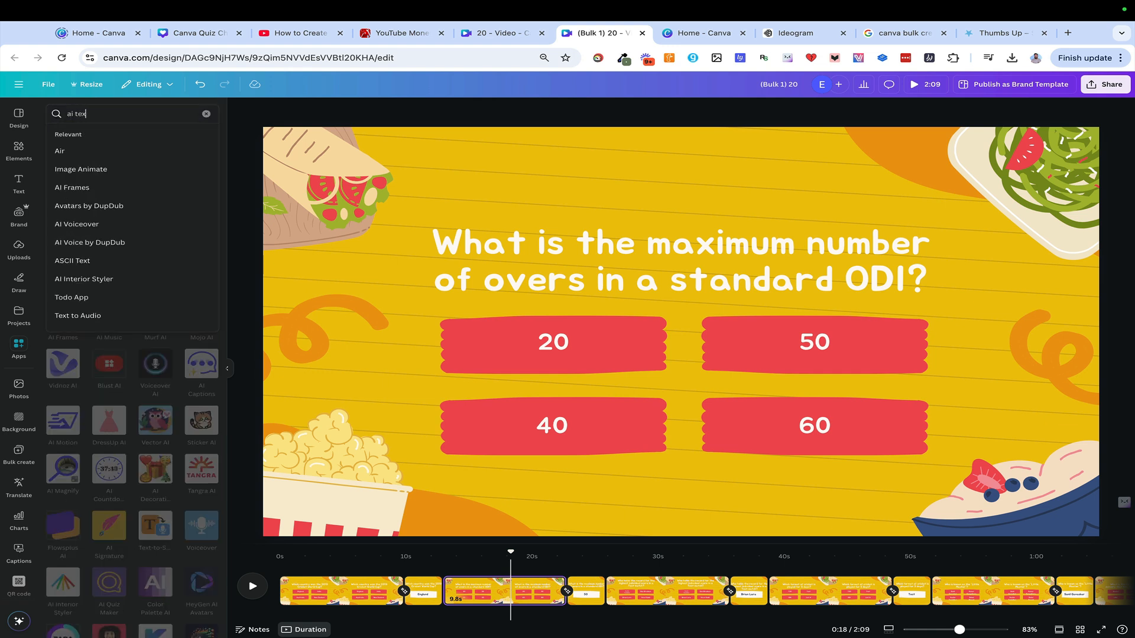
{"action": "type", "text": "t to speech"}
{"action": "key", "text": "Return"}
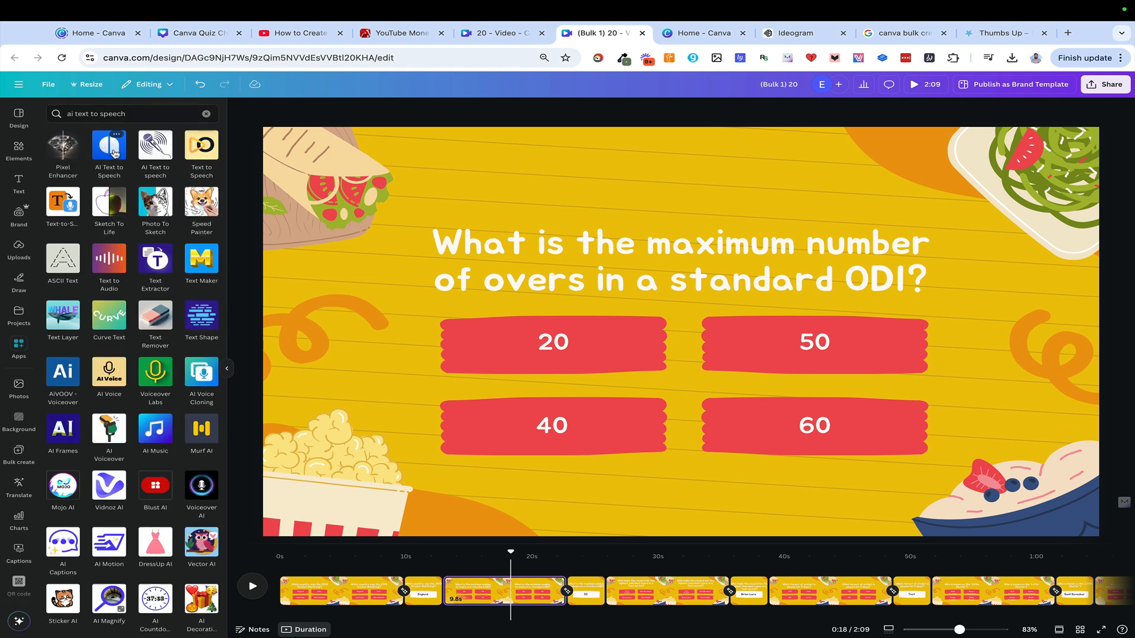
{"action": "left_click", "coordinate": [149, 156]}
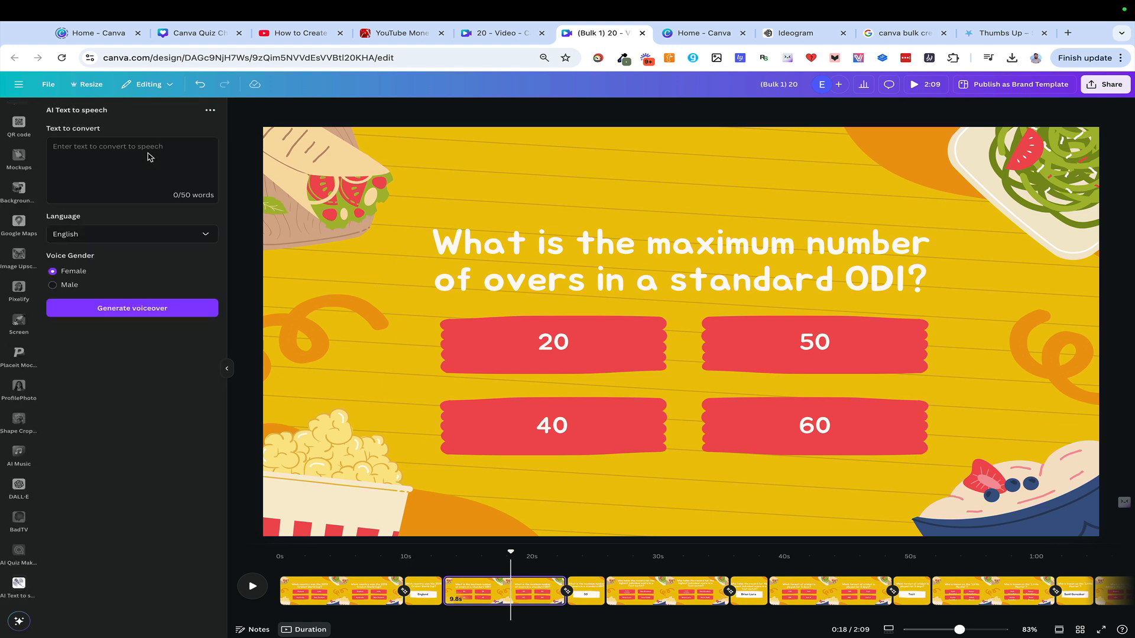
Copy the first page's question, "Which country won the 2019 Cricket World Cup?", into the text to convert
{"action": "left_click", "coordinate": [123, 146]}
{"action": "left_click", "coordinate": [374, 574]}
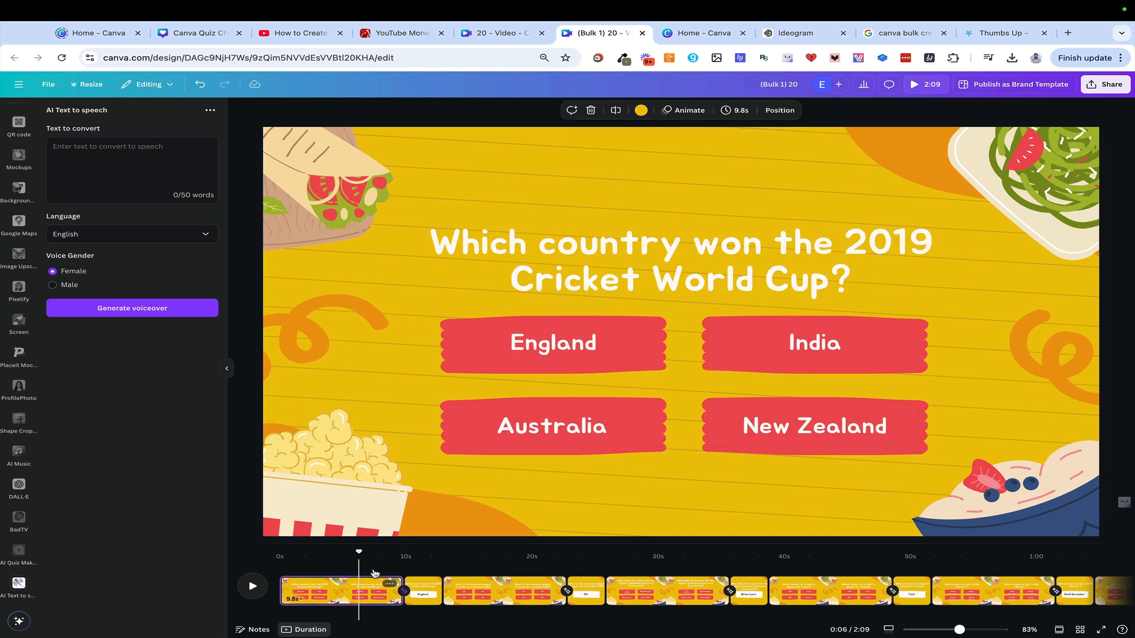
{"action": "double_click", "coordinate": [572, 286]}
{"action": "key", "text": "ctrl+c"}
{"action": "left_click", "coordinate": [168, 158]}
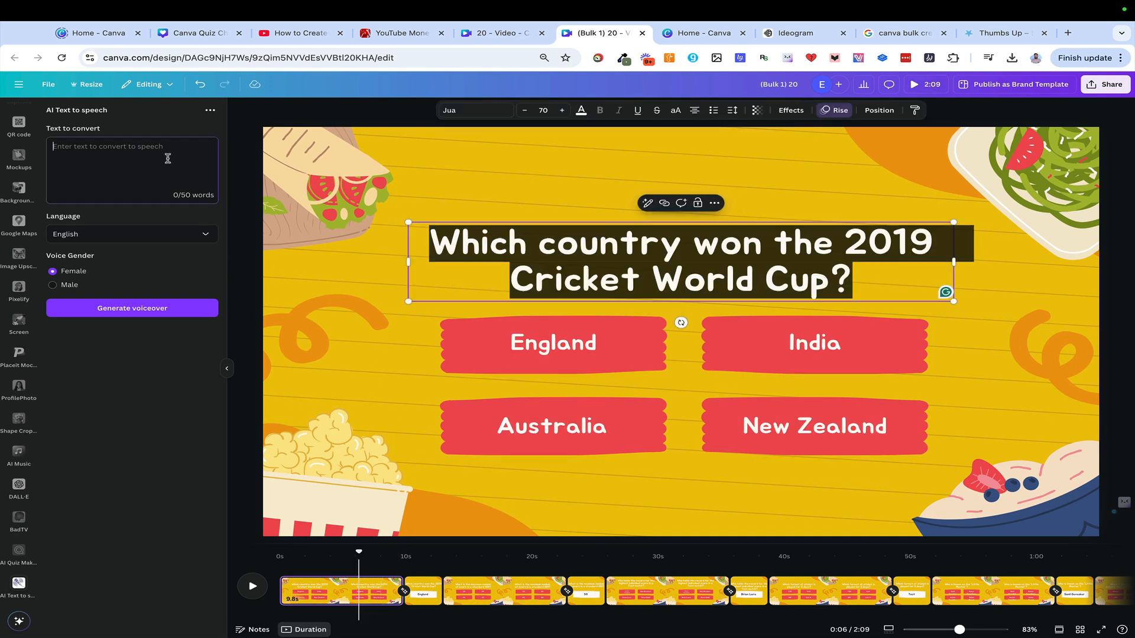
{"action": "key", "text": "ctrl+v"}
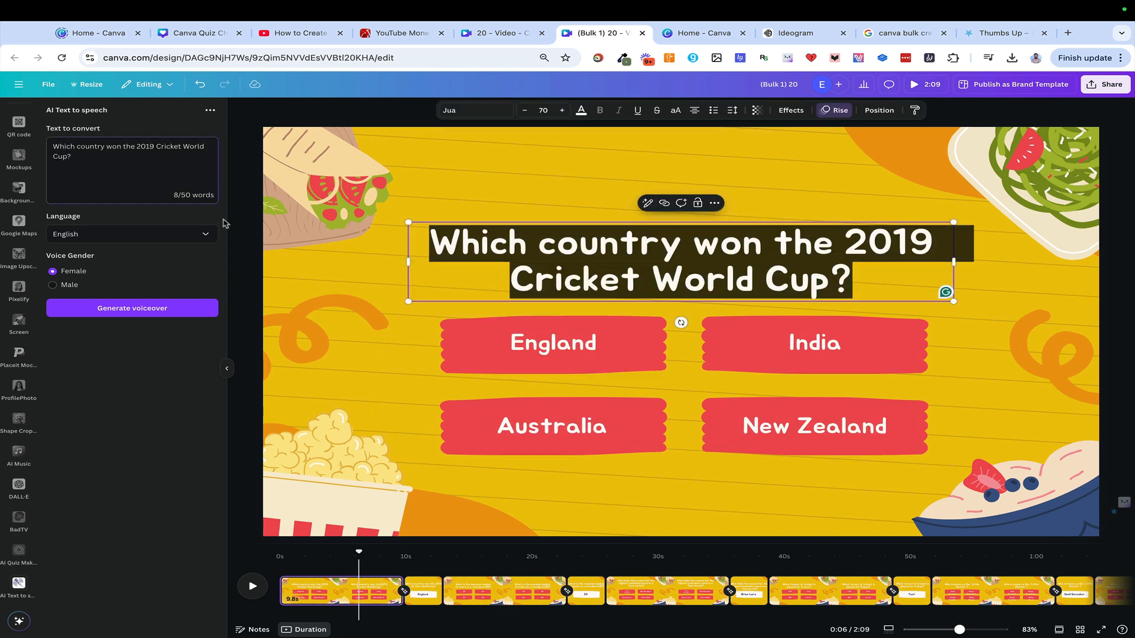
Append "England, India, Australia or New Zealand?" to the text to convert and generate the voiceover
{"action": "type", "text": "England, India, Australia or New Zealand?"}
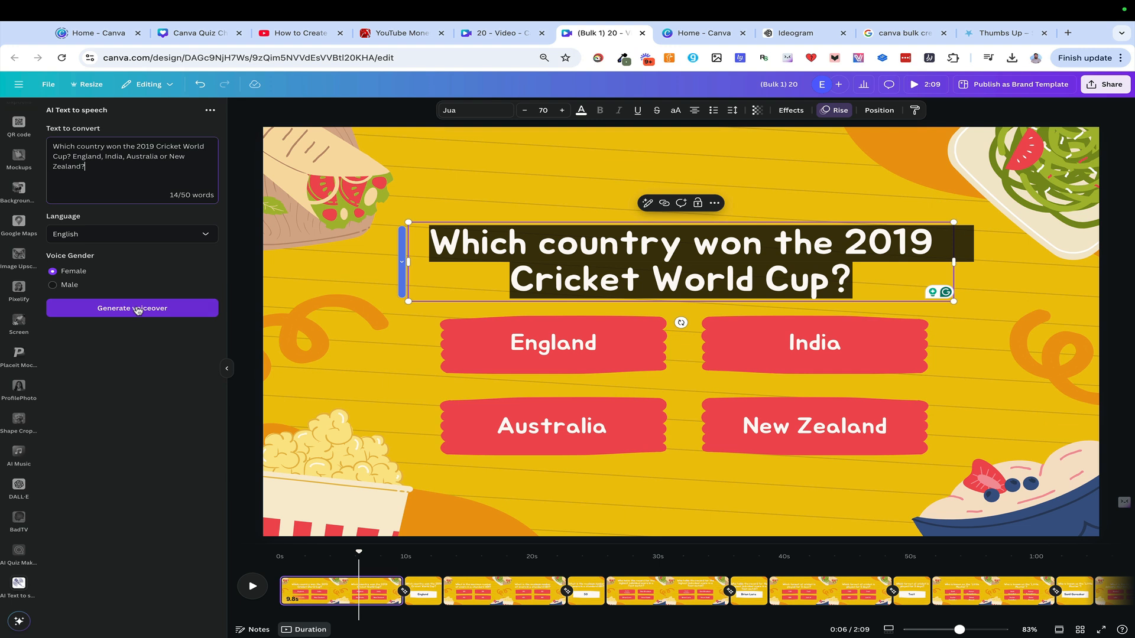
{"action": "left_click", "coordinate": [136, 309]}
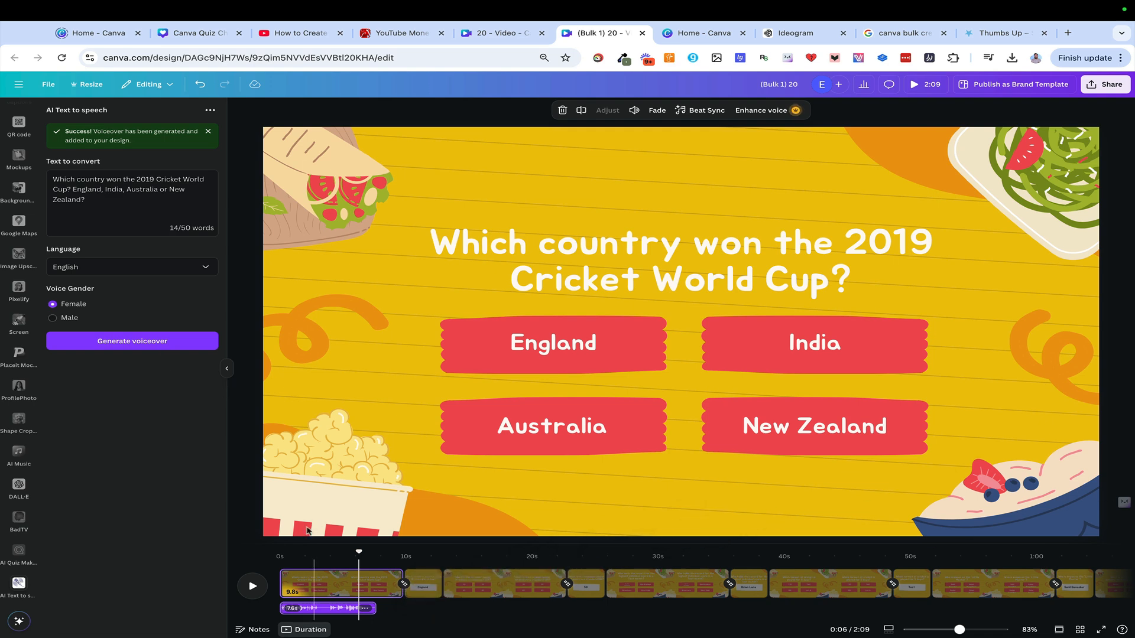
Play the video from the start of the first question page to hear its voiceover
{"action": "left_click", "coordinate": [300, 566]}
{"action": "left_click_drag", "start_coordinate": [300, 556], "coordinate": [220, 561]}
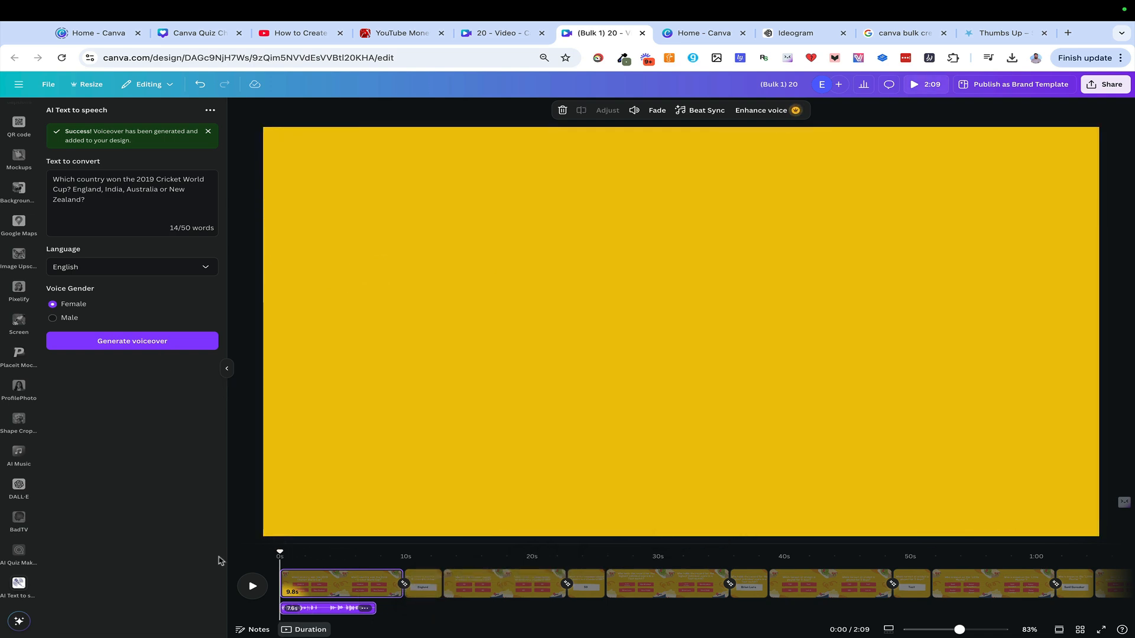
{"action": "left_click", "coordinate": [252, 586]}
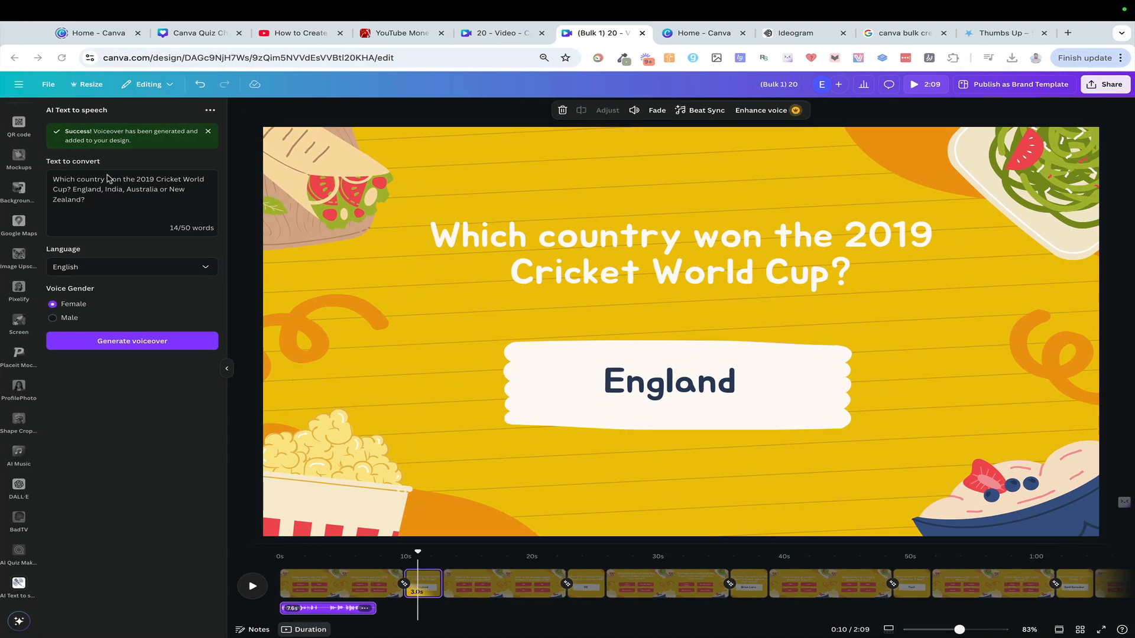
Replace the text to convert with "England won it in 2019" and generate the voiceover for the first answer page
{"action": "triple_click", "coordinate": [119, 181]}
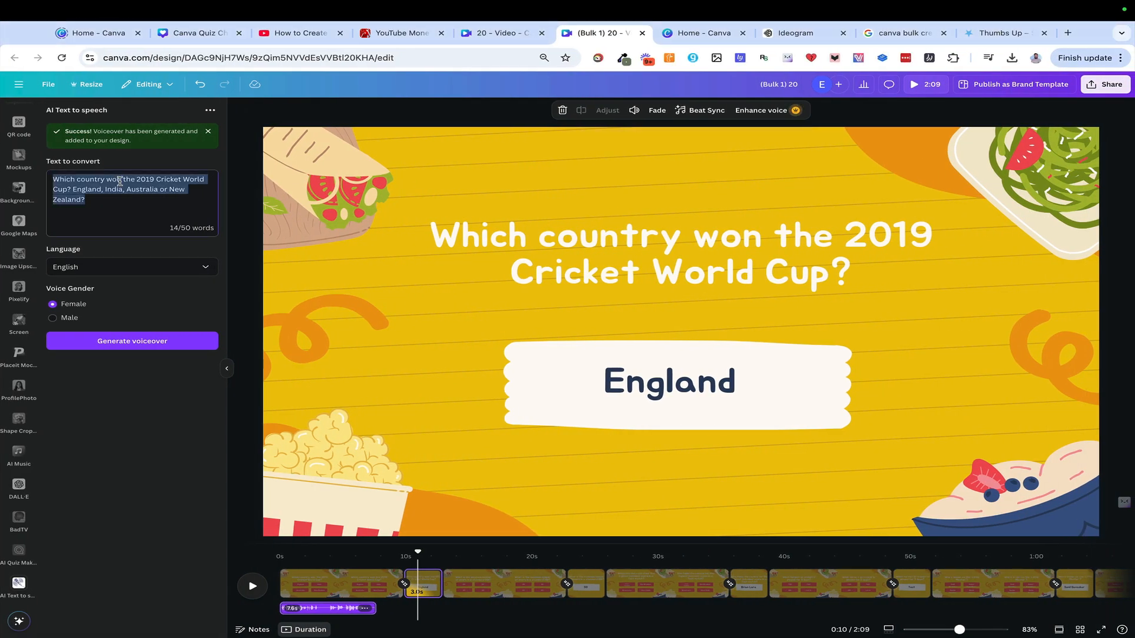
{"action": "type", "text": "England won it in 2019"}
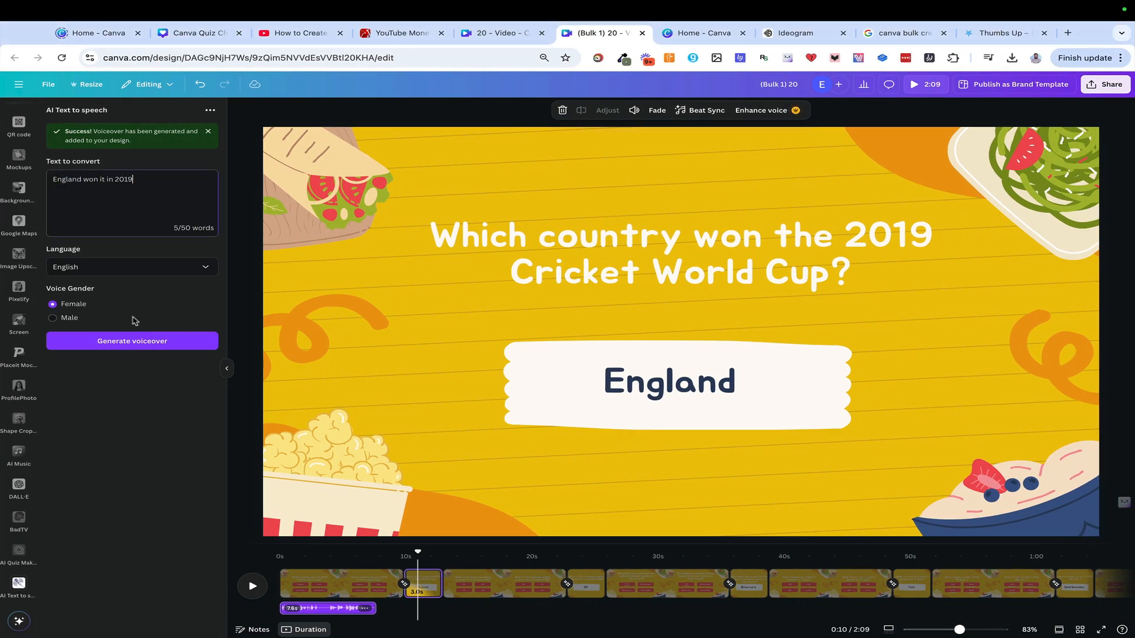
{"action": "left_click", "coordinate": [133, 308]}
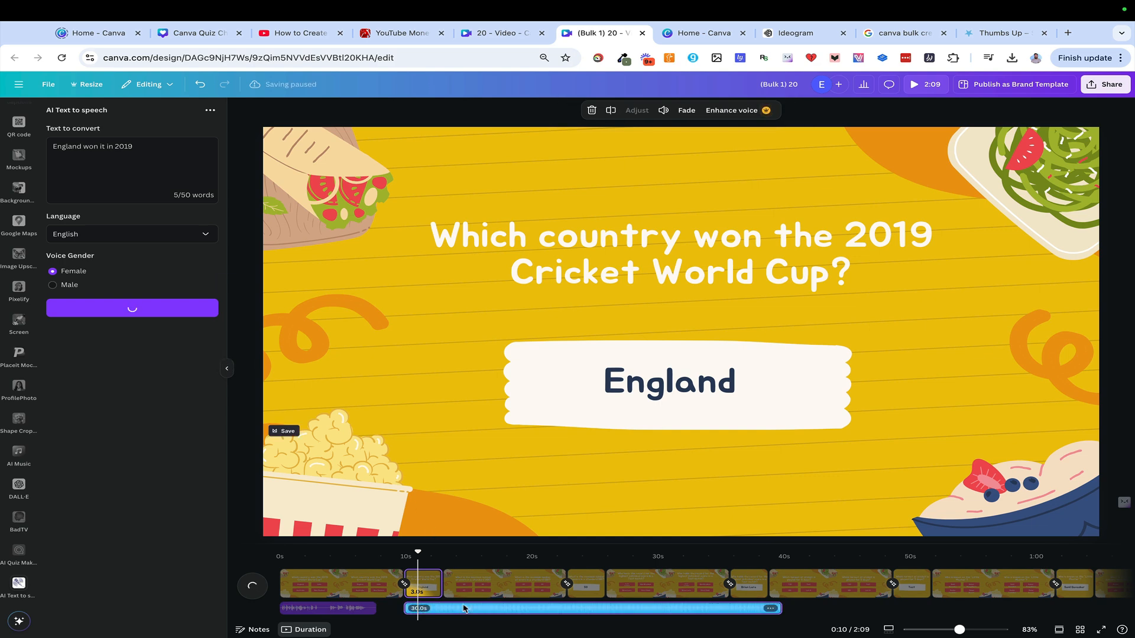
Play the video from just before the first answer page into the second question to hear the answer voiceover, and pause it
{"action": "left_click", "coordinate": [402, 554]}
{"action": "left_click", "coordinate": [252, 587]}
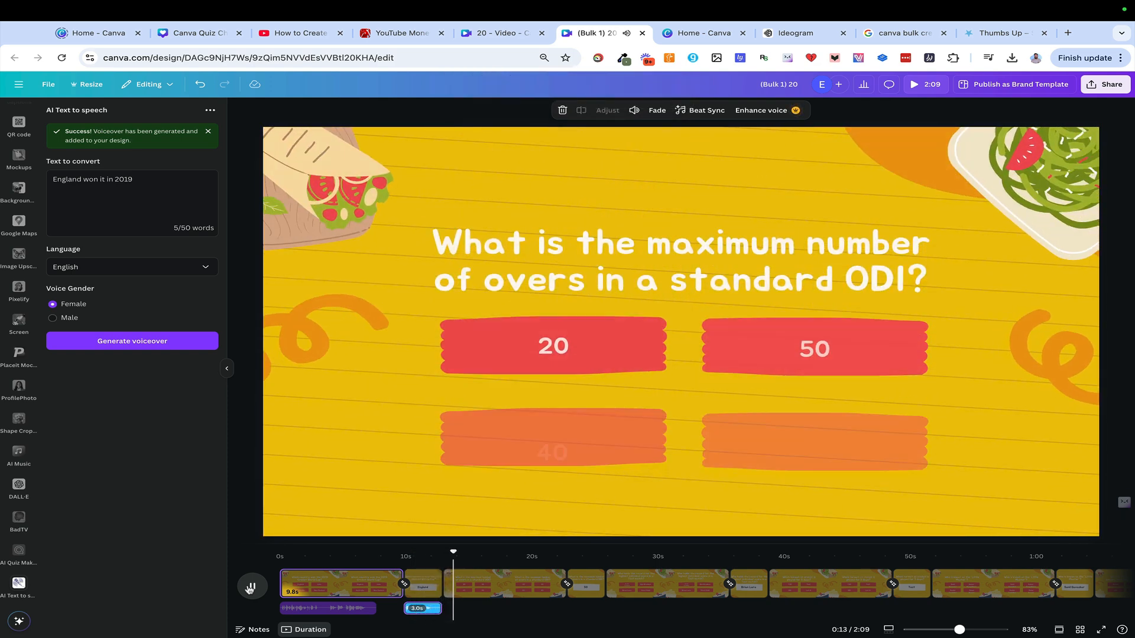
{"action": "left_click", "coordinate": [252, 587]}
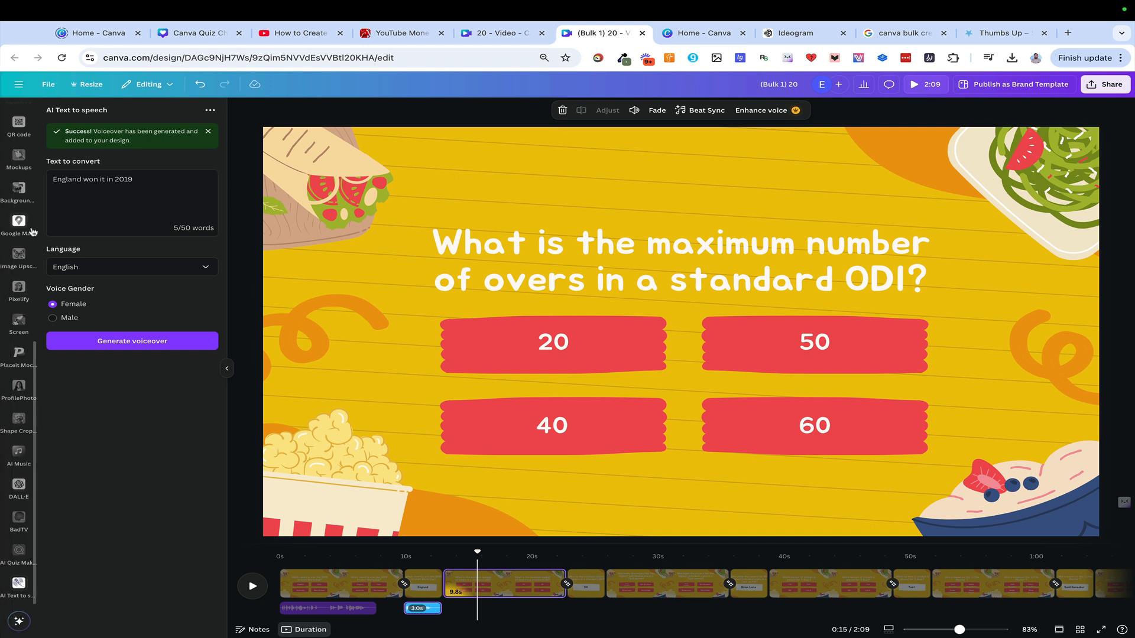
Search the design elements for "chill" and show only the audio results
{"action": "scroll", "coordinate": [33, 232], "scroll_direction": "up", "scroll_amount": 5}
{"action": "left_click", "coordinate": [19, 151]}
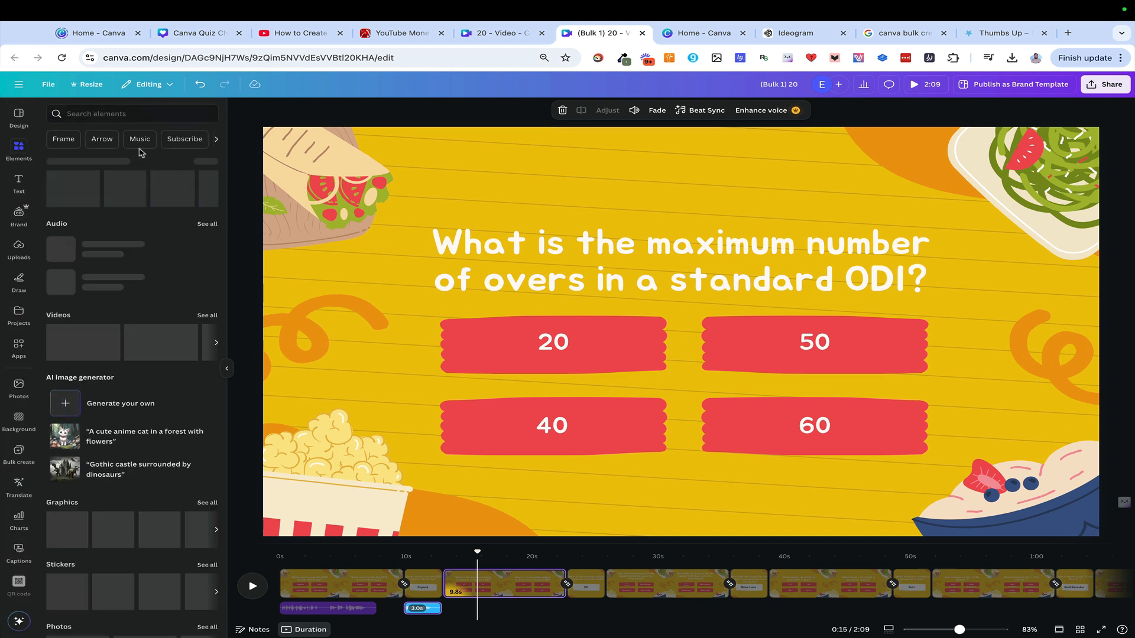
{"action": "left_click", "coordinate": [136, 115]}
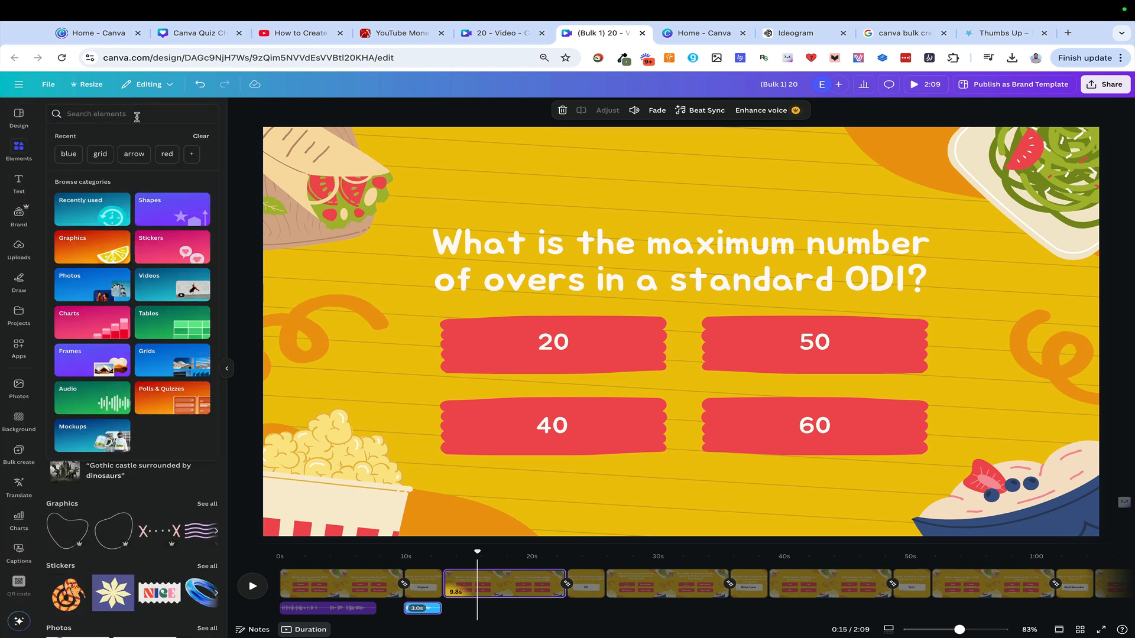
{"action": "type", "text": "chill"}
{"action": "key", "text": "Return"}
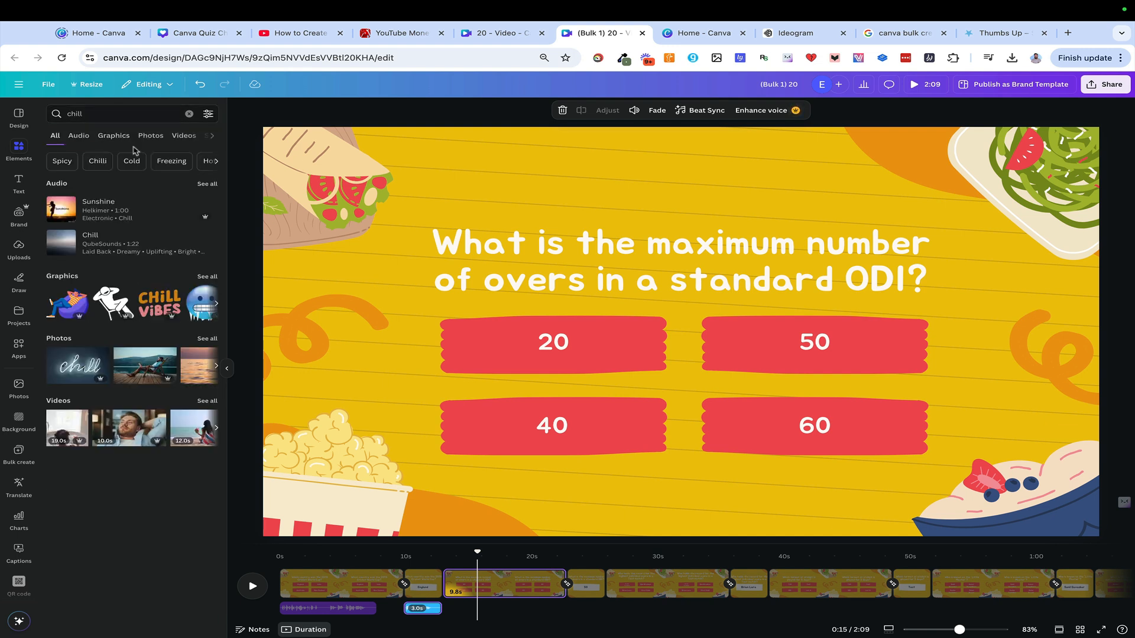
{"action": "left_click", "coordinate": [85, 137]}
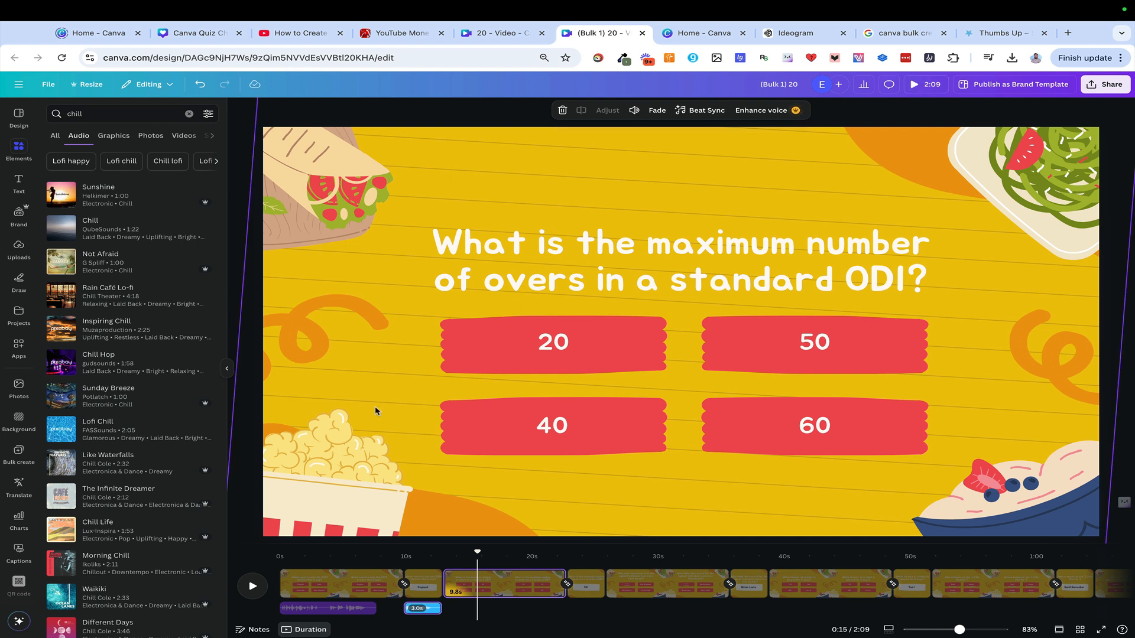
Add a chill music track from the audio results as background music and play the opening to check it against the voiceover
{"action": "left_click", "coordinate": [69, 477]}
{"action": "scroll", "coordinate": [70, 477], "scroll_direction": "down", "scroll_amount": 1}
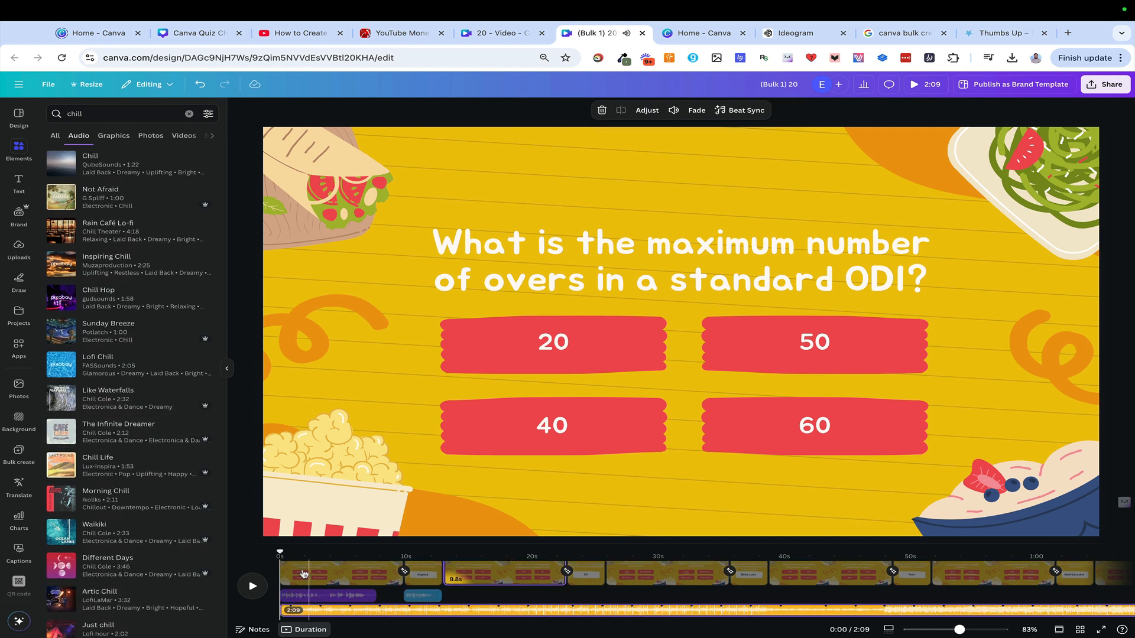
{"action": "left_click", "coordinate": [252, 587]}
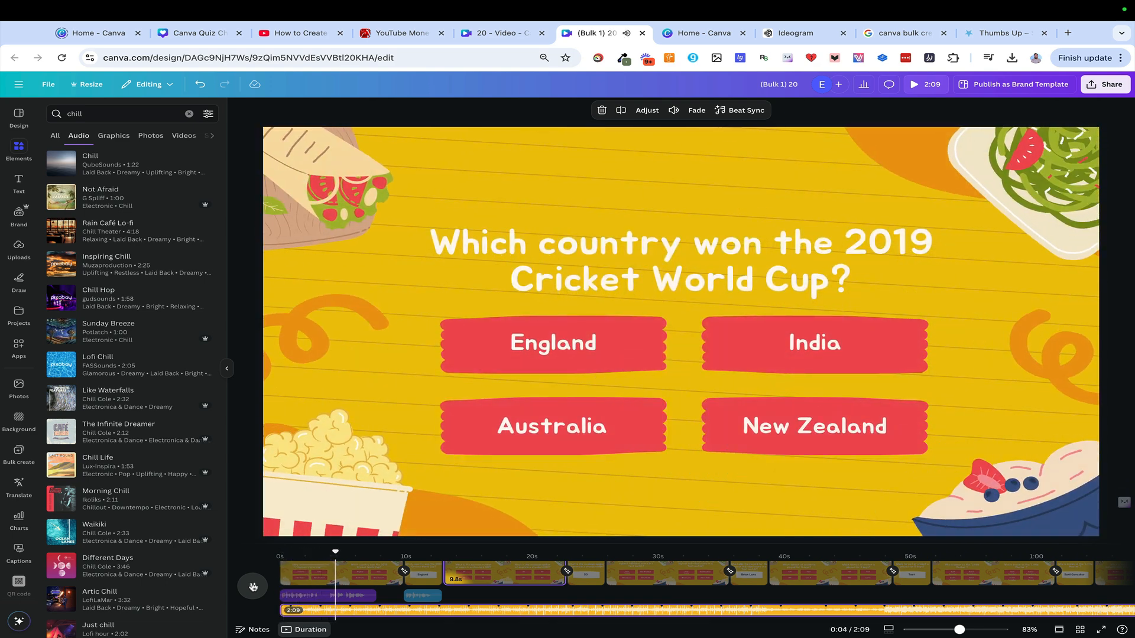
{"action": "left_click", "coordinate": [253, 586]}
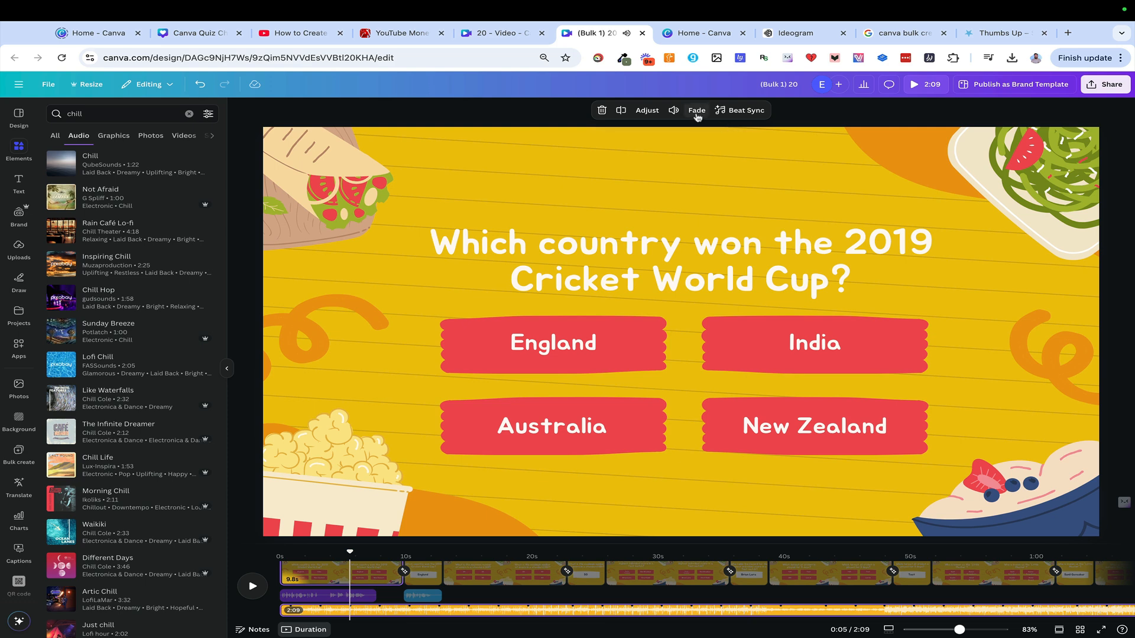
Set the background music's volume to 49 and play the video to check the balance with the voiceovers
{"action": "left_click", "coordinate": [674, 110]}
{"action": "left_click_drag", "start_coordinate": [624, 163], "coordinate": [609, 163]}
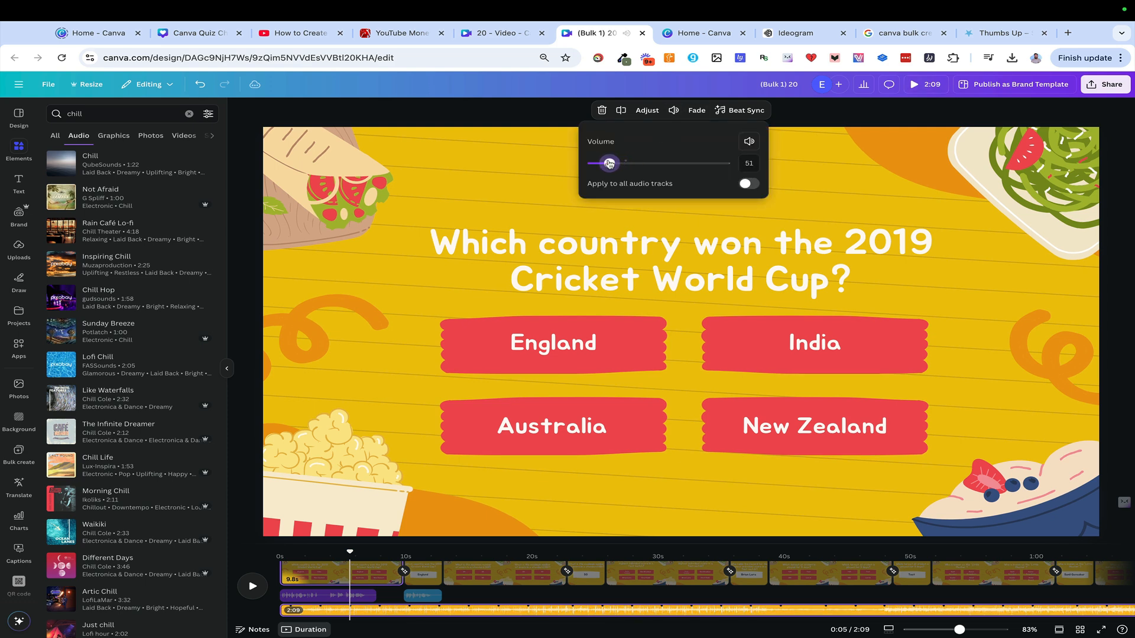
{"action": "left_click", "coordinate": [253, 586]}
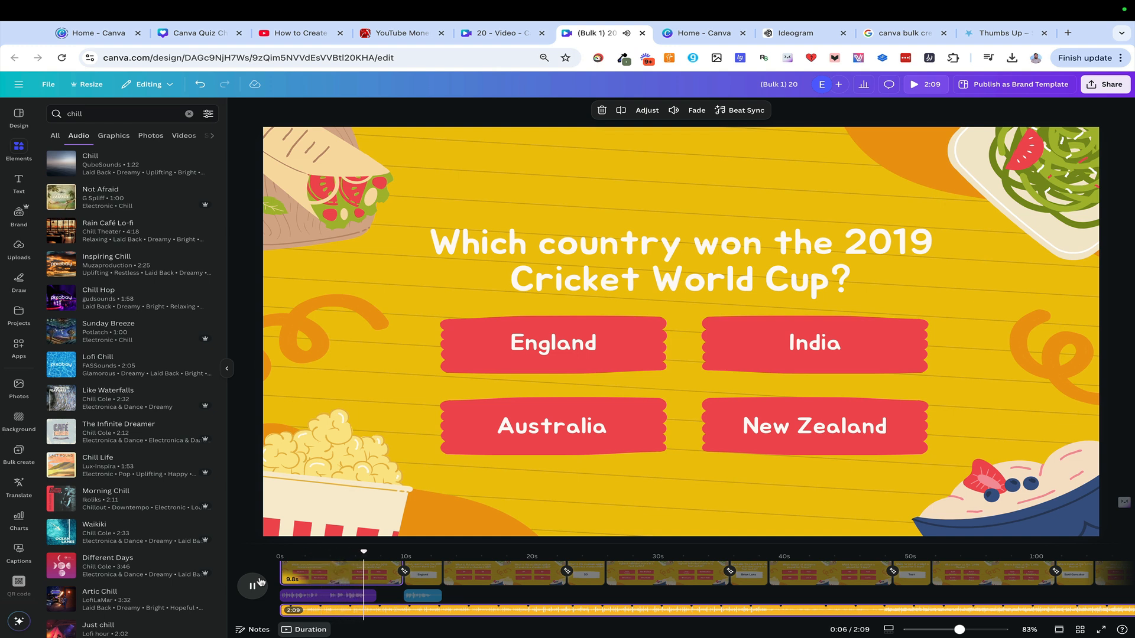
{"action": "left_click", "coordinate": [252, 586]}
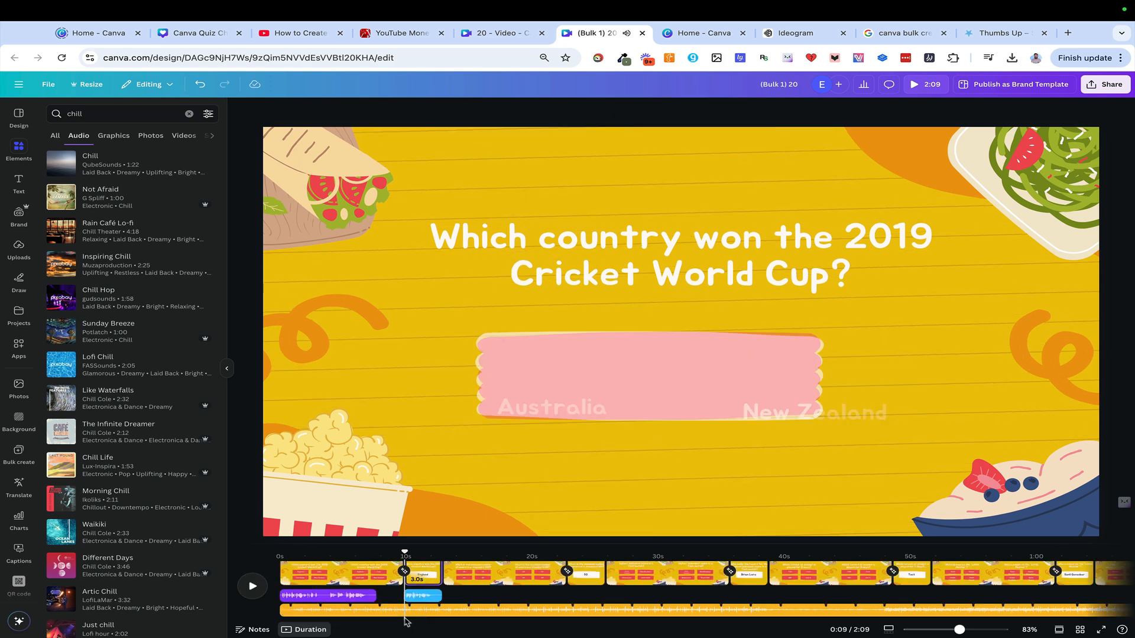
Turn on Beat Sync's Sync now for the background music and preview the retimed pages
{"action": "left_click", "coordinate": [736, 111]}
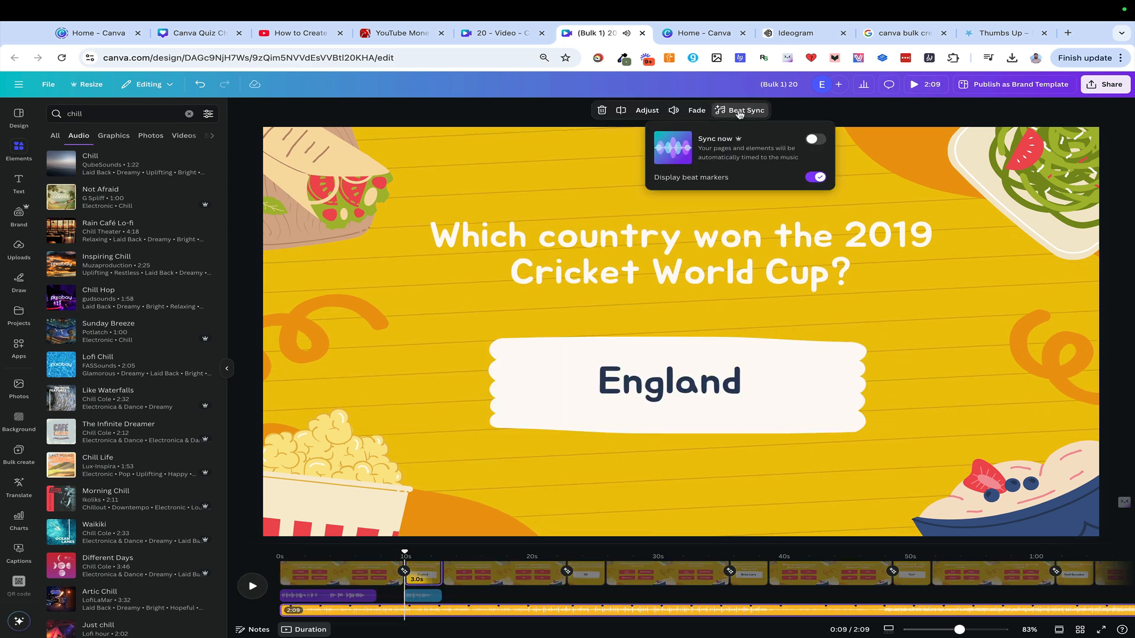
{"action": "left_click", "coordinate": [822, 141]}
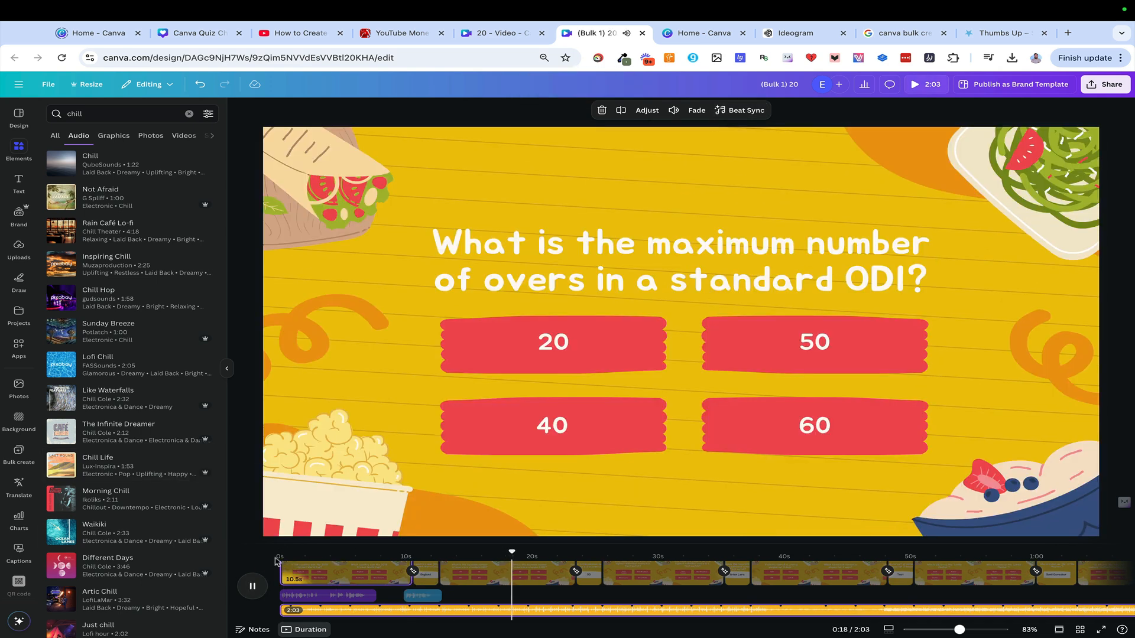
{"action": "left_click", "coordinate": [252, 586]}
Open the design's MP4 Video download settings and set the quality to 4K (UHD)
{"action": "left_click", "coordinate": [1105, 84]}
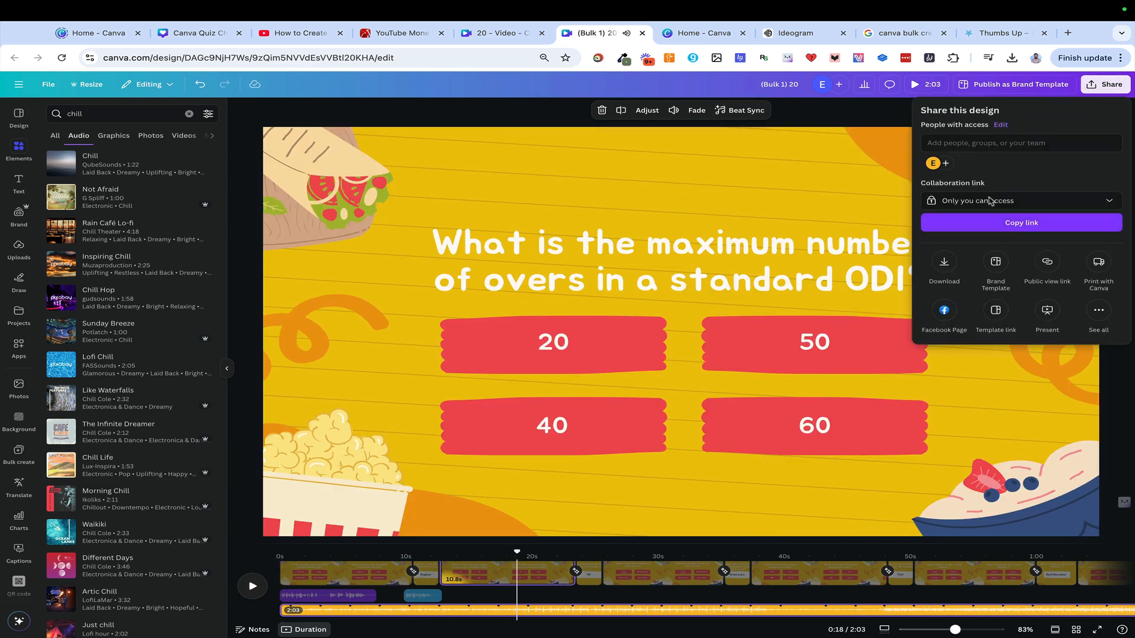
{"action": "left_click", "coordinate": [944, 262]}
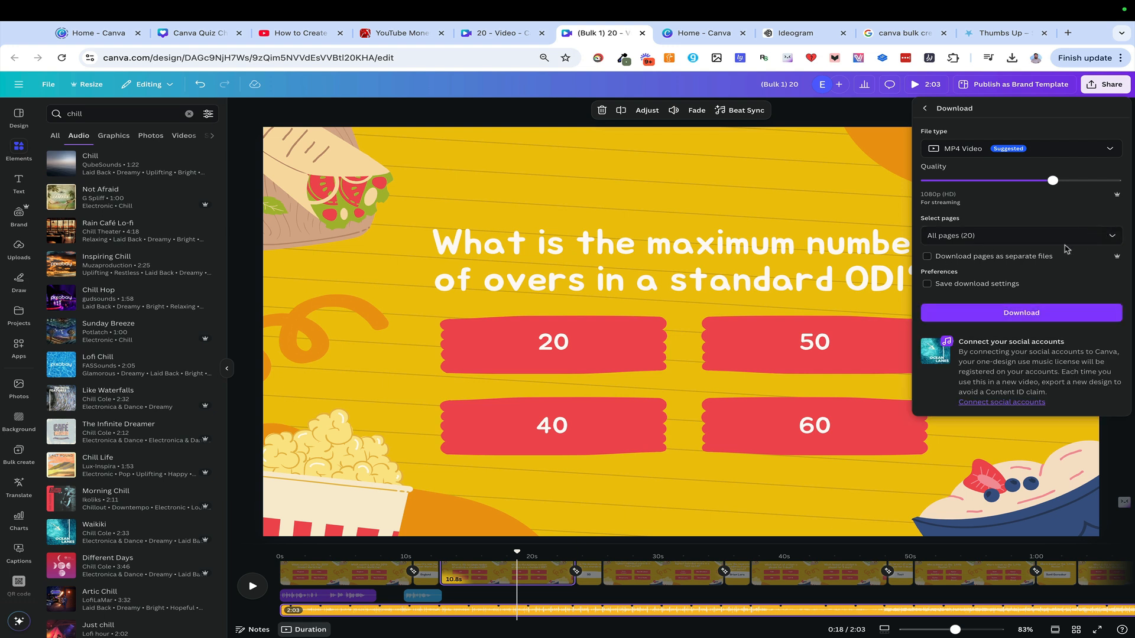
{"action": "left_click_drag", "start_coordinate": [1052, 181], "coordinate": [1100, 186]}
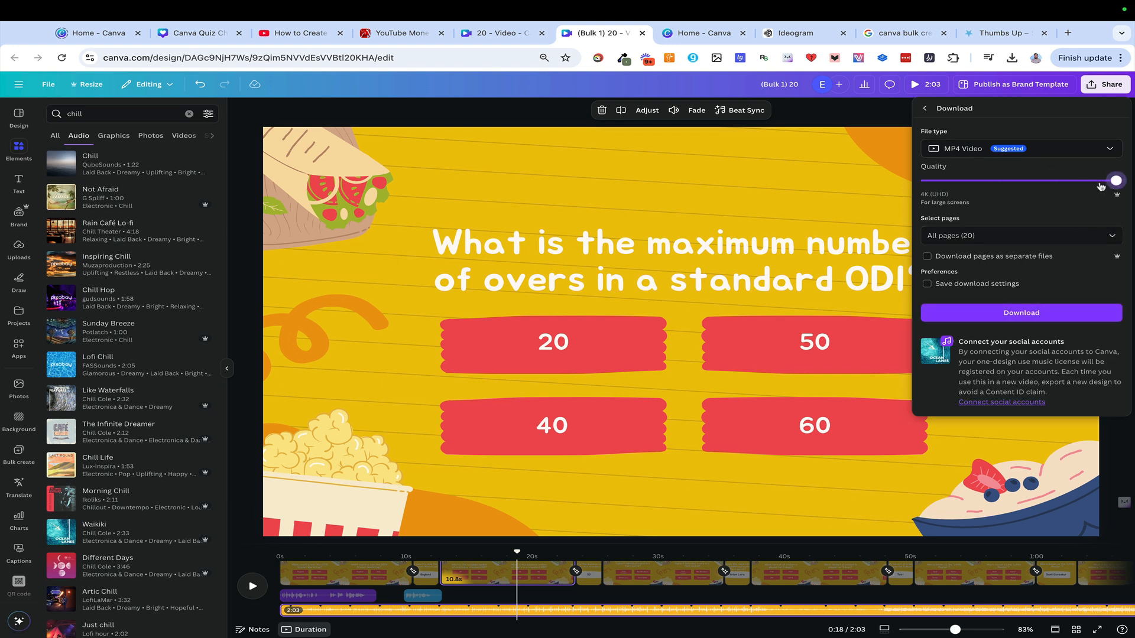